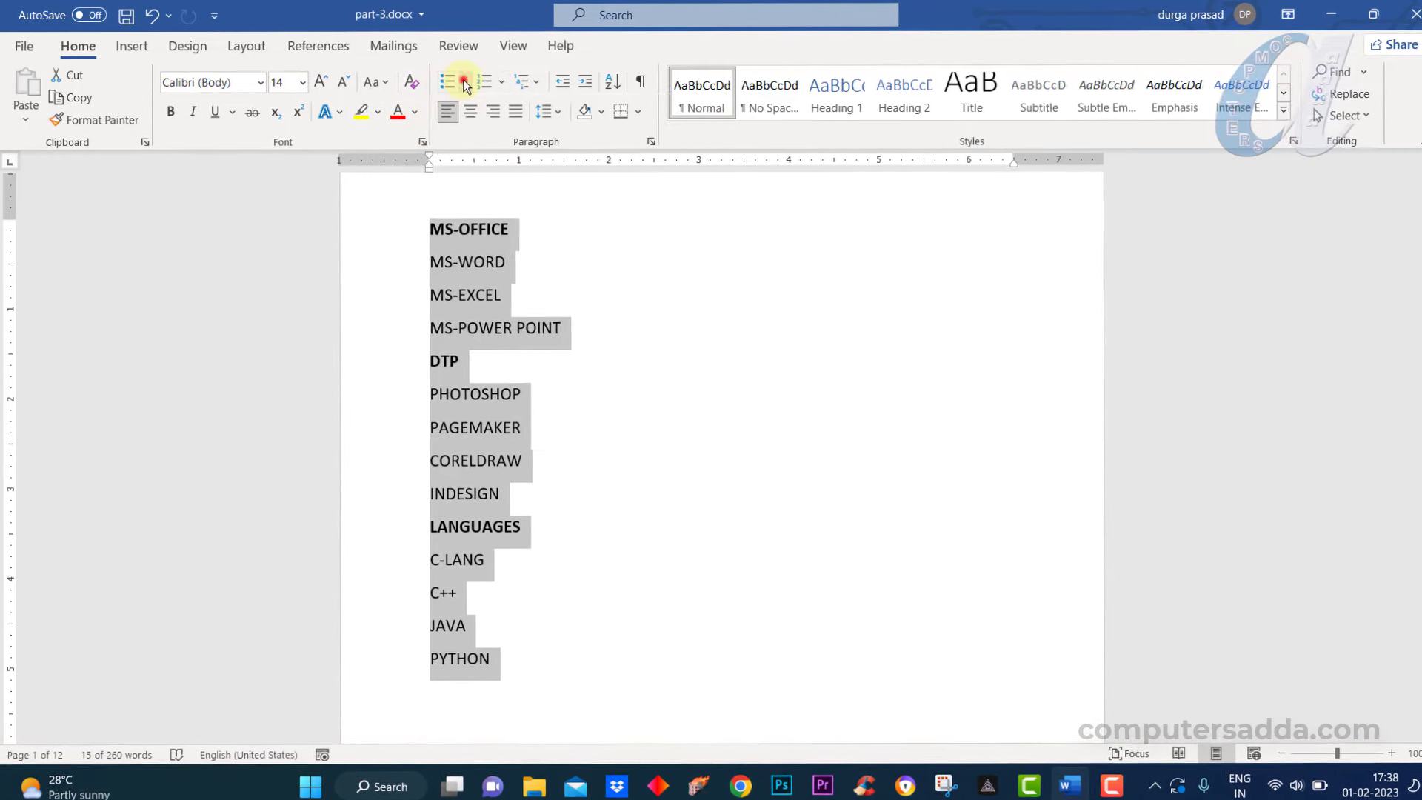
Step: Apply solid round bullets to the whole selected course list and switch them to check mark bullets
left_click(463, 82)
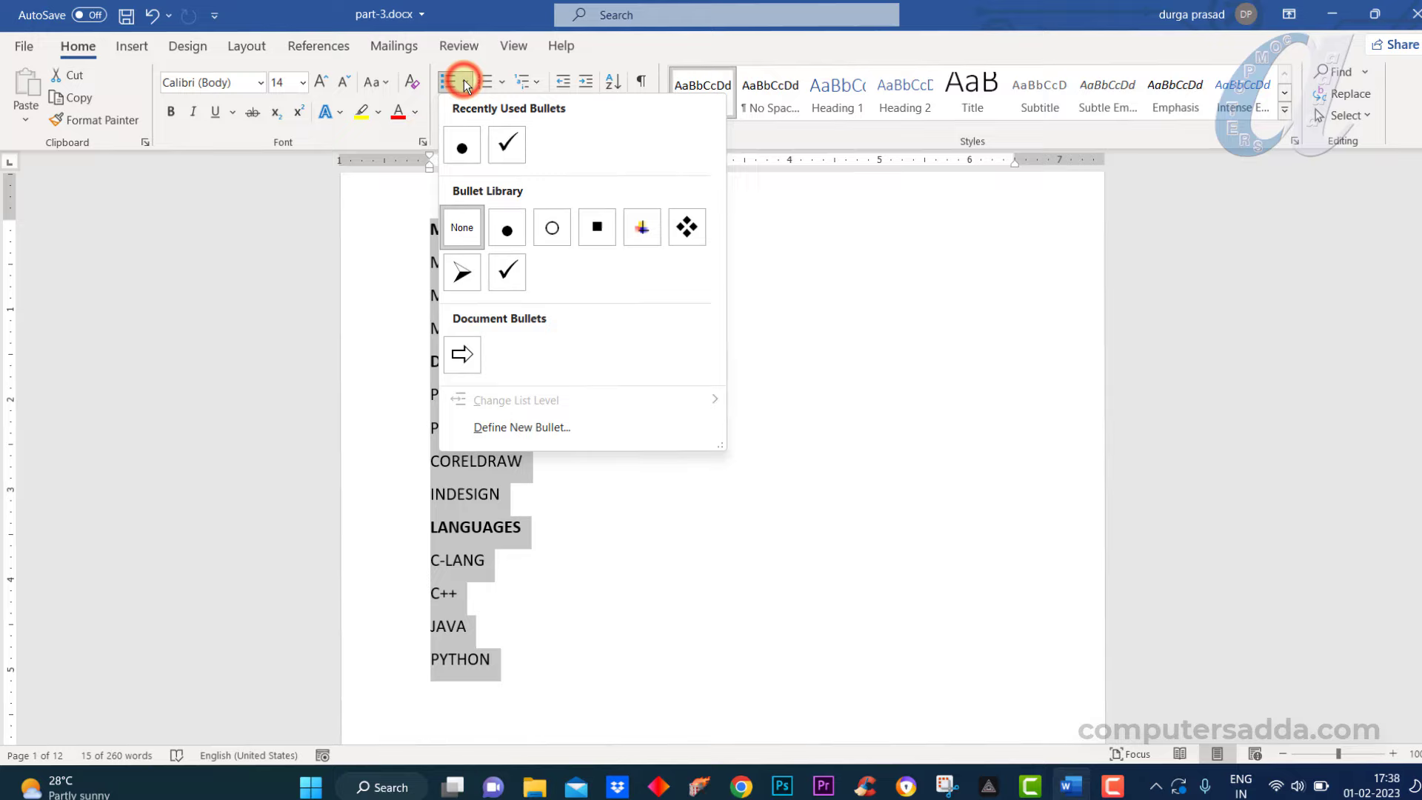
left_click(513, 230)
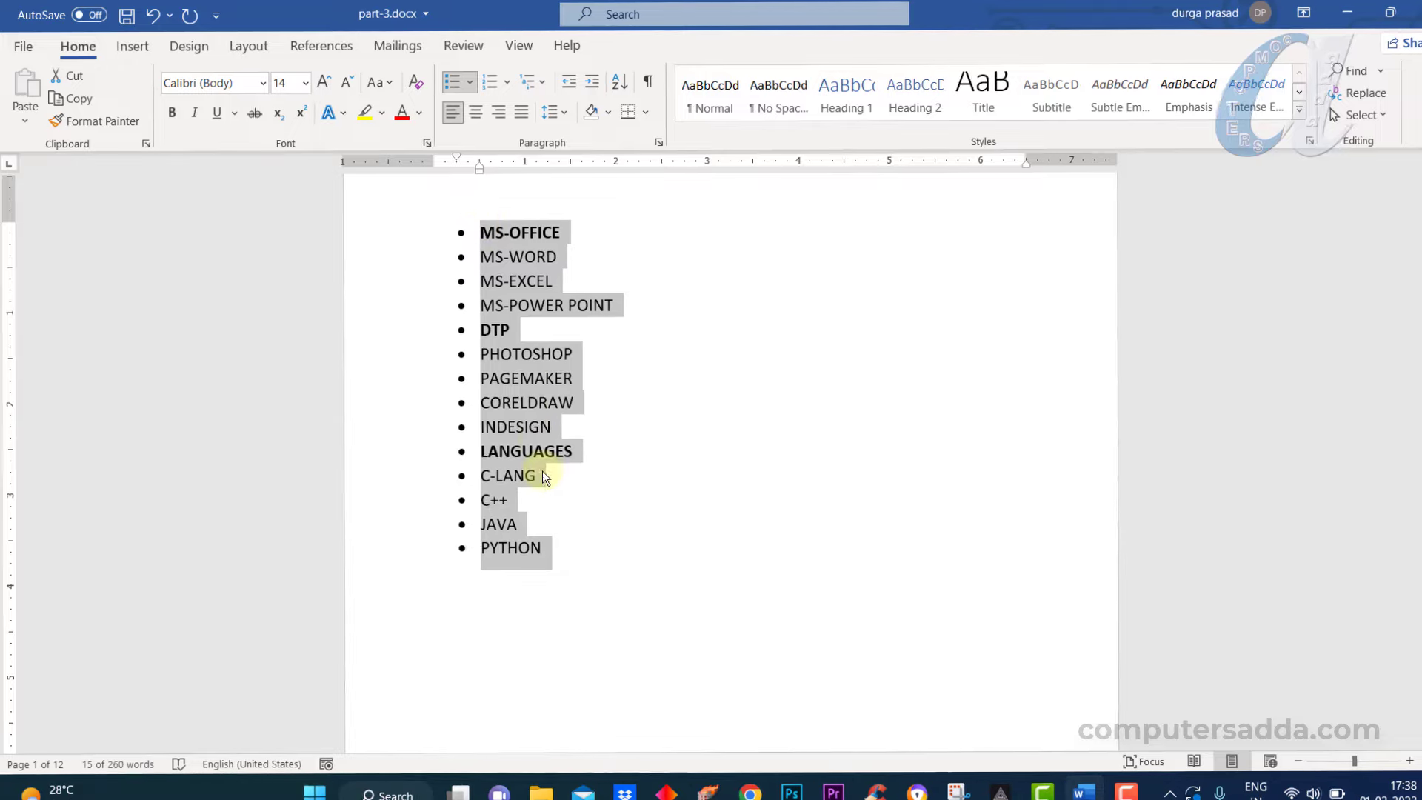
left_click(471, 82)
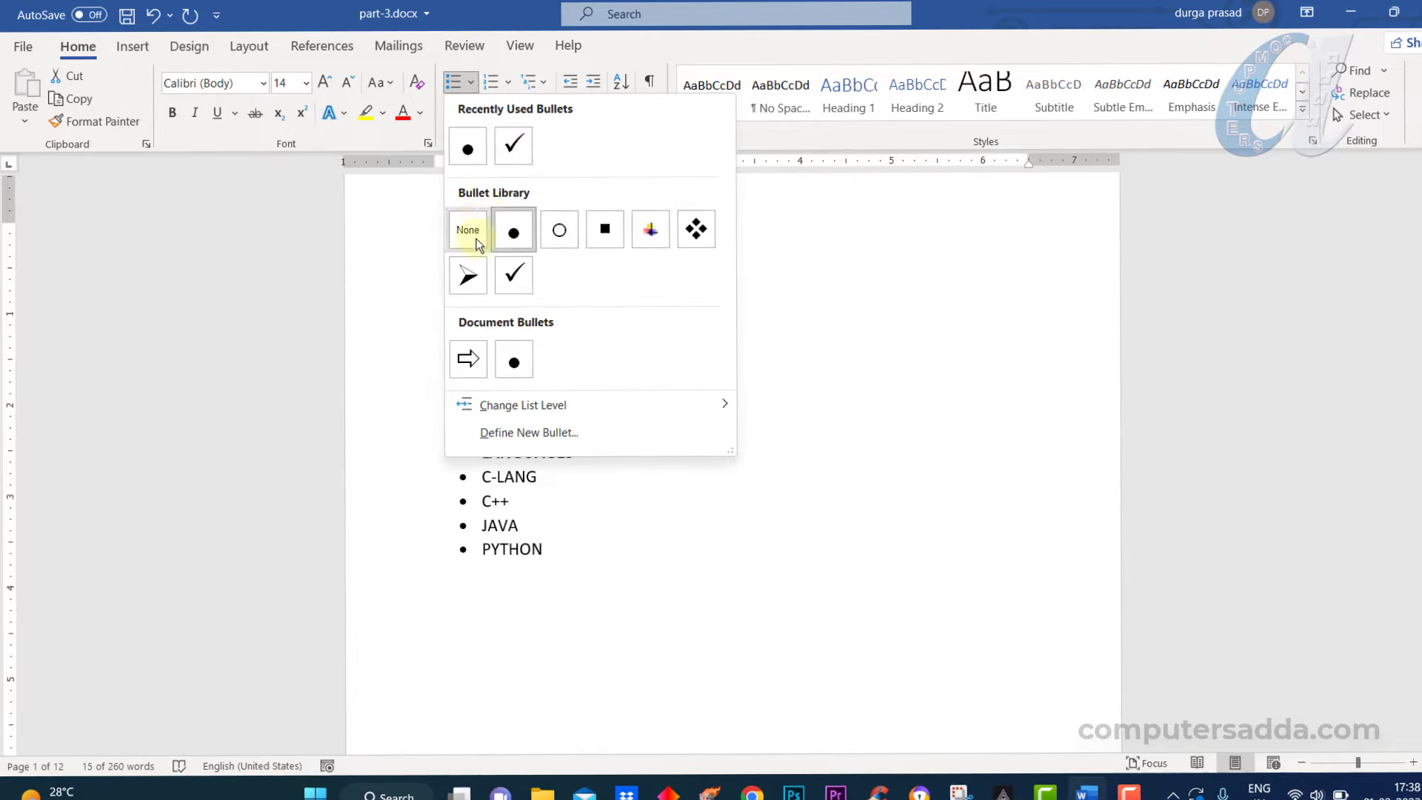
left_click(510, 281)
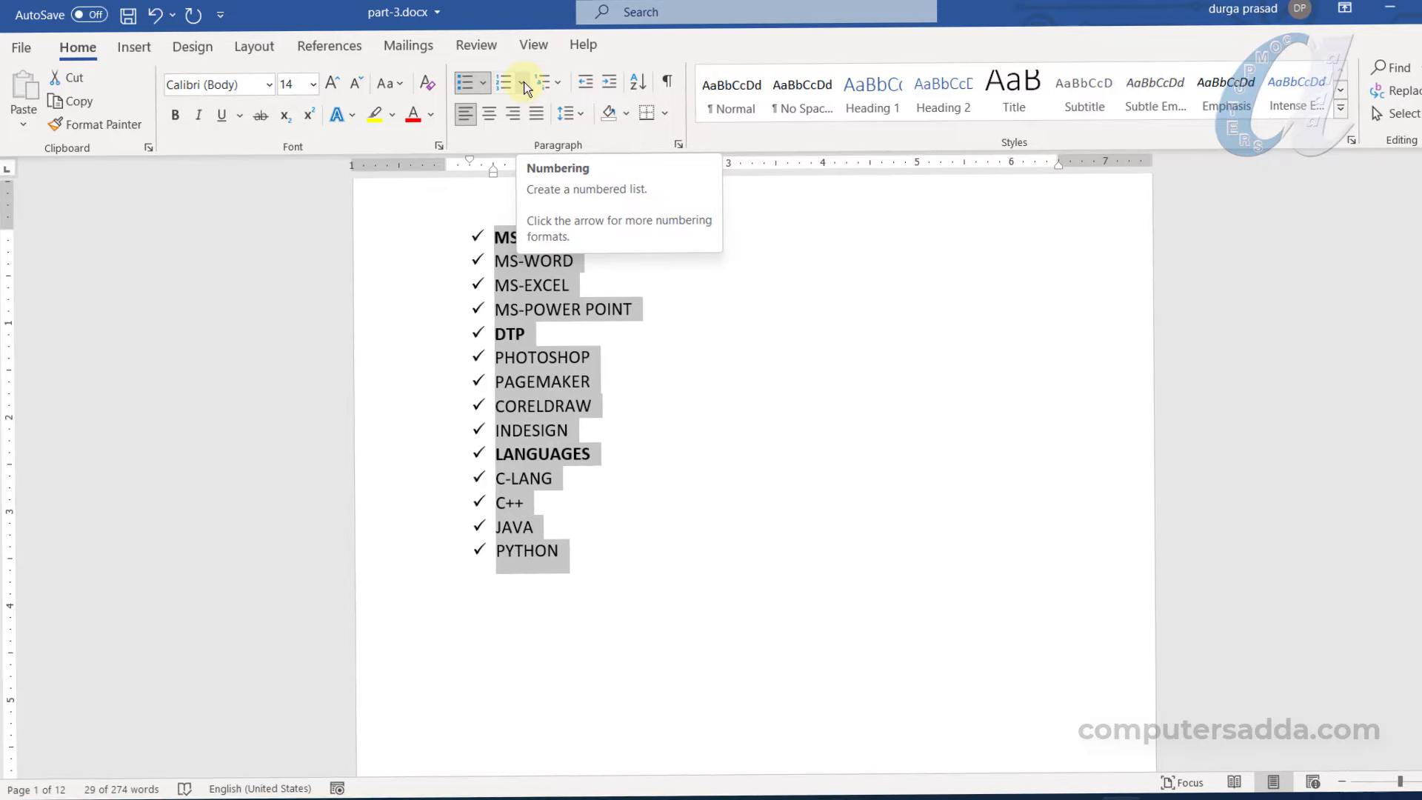
Step: Try the 1. 2. 3., i. ii. iii. and A. B. C. number formats on the whole course list
left_click(526, 84)
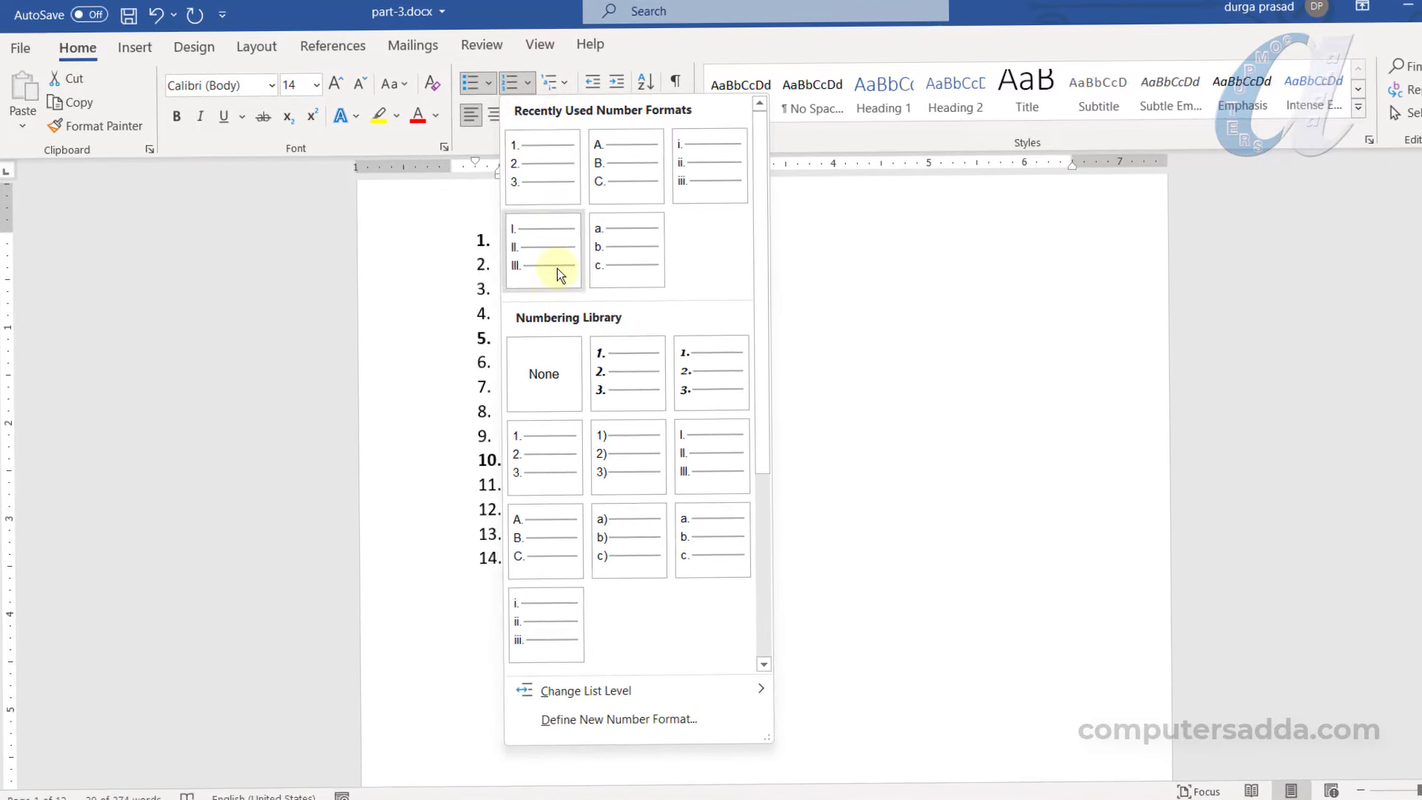
left_click(549, 172)
left_click(531, 85)
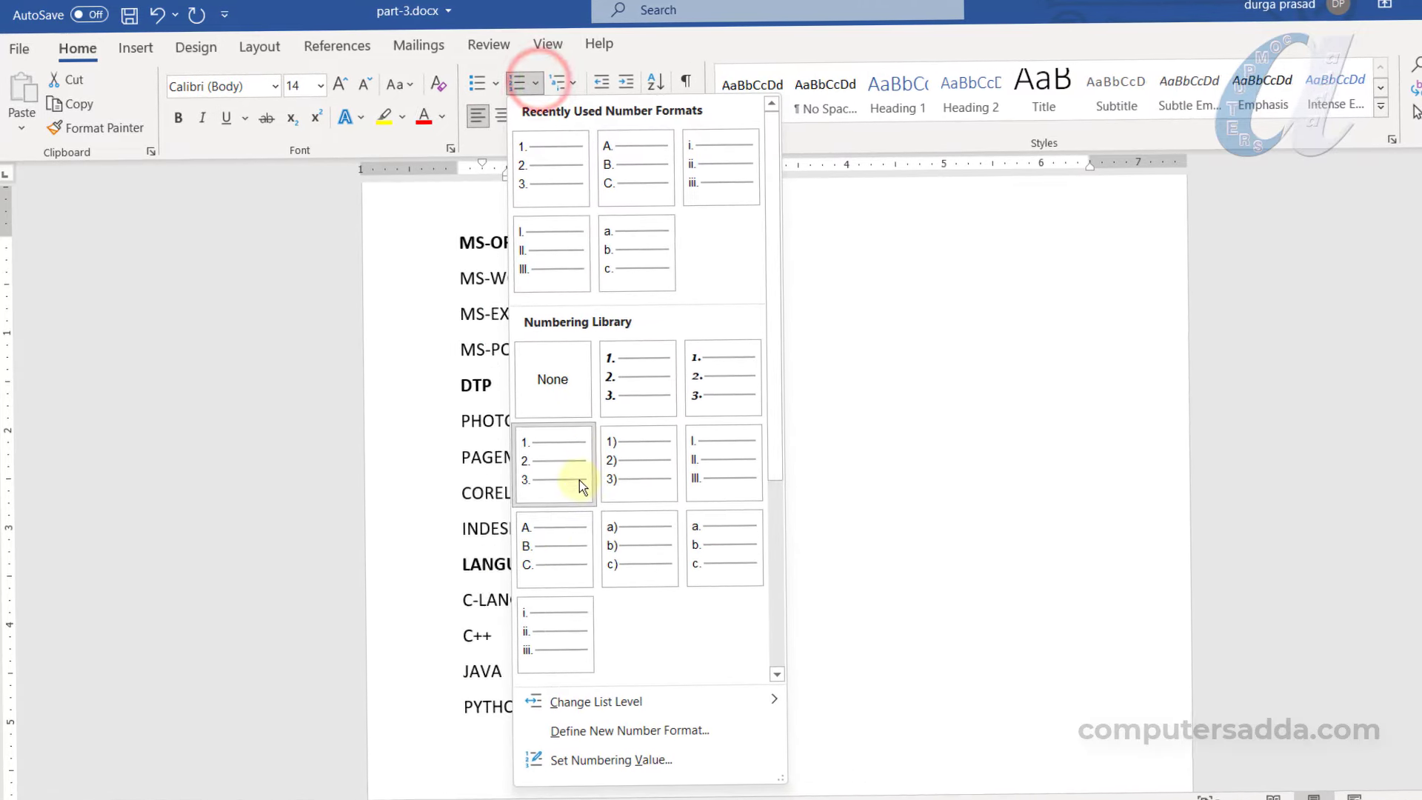
left_click(537, 637)
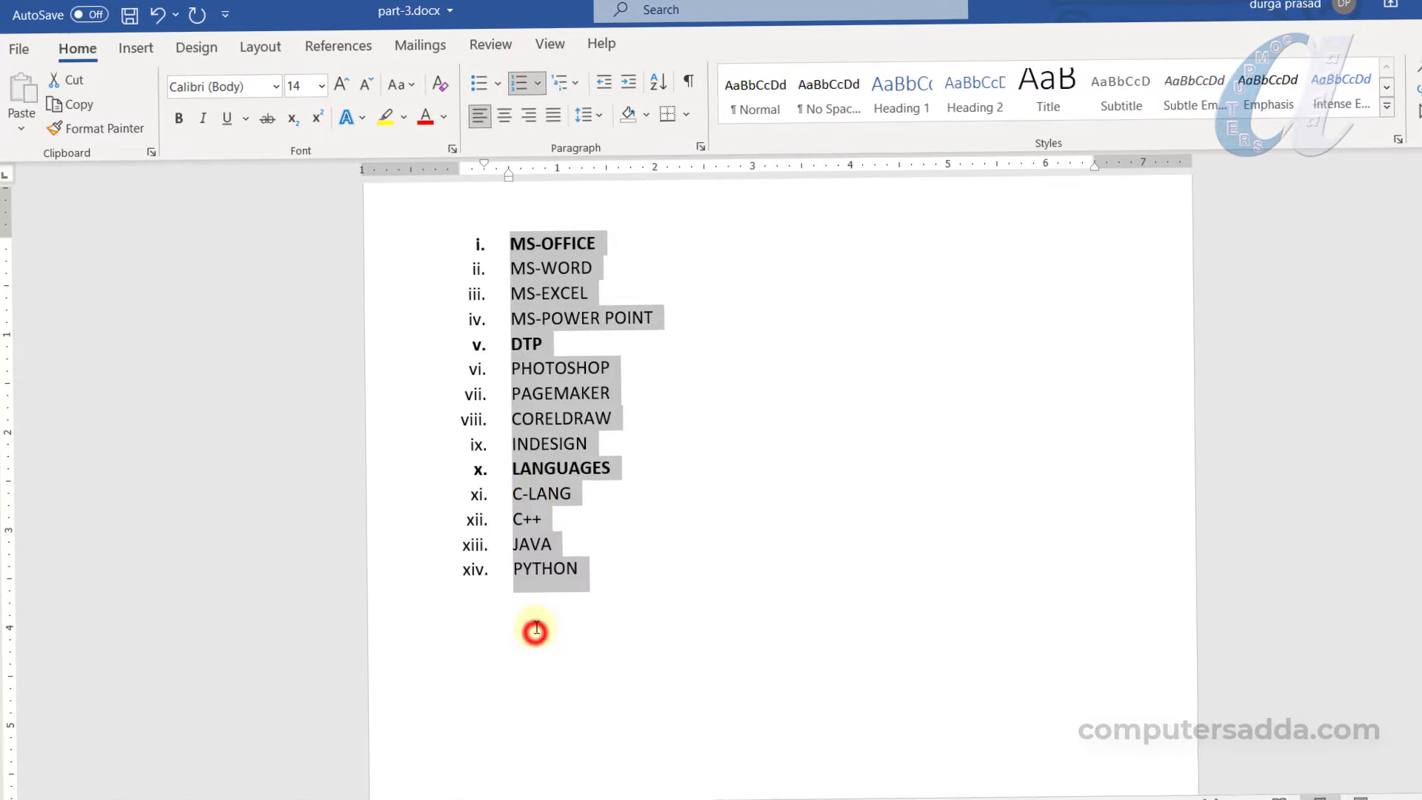
left_click(537, 82)
left_click(557, 554)
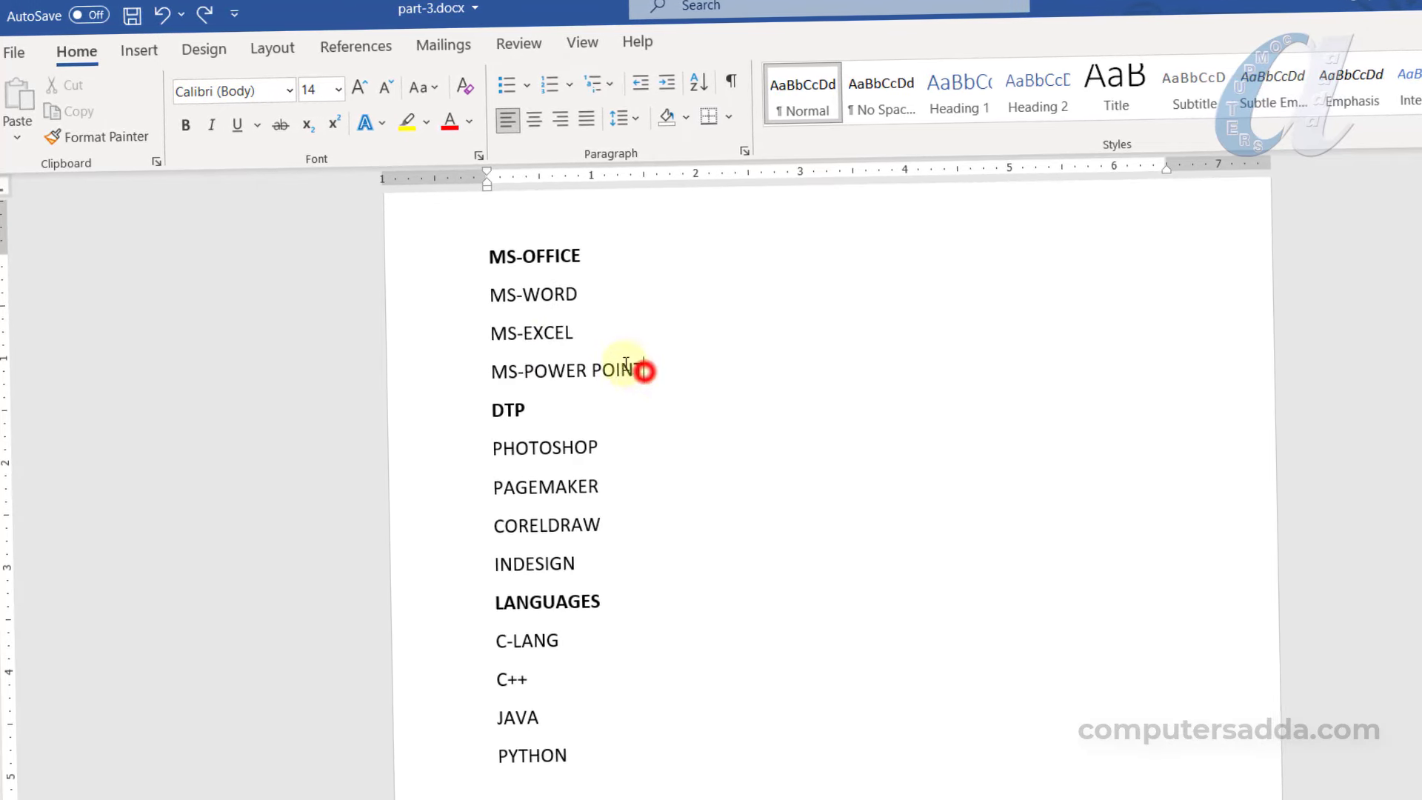
Step: Number the entries under MS-OFFICE, DTP and LANGUAGES as separate 1. 2. 3. lists, leaving the headings unnumbered
left_click_drag(642, 369, 498, 304)
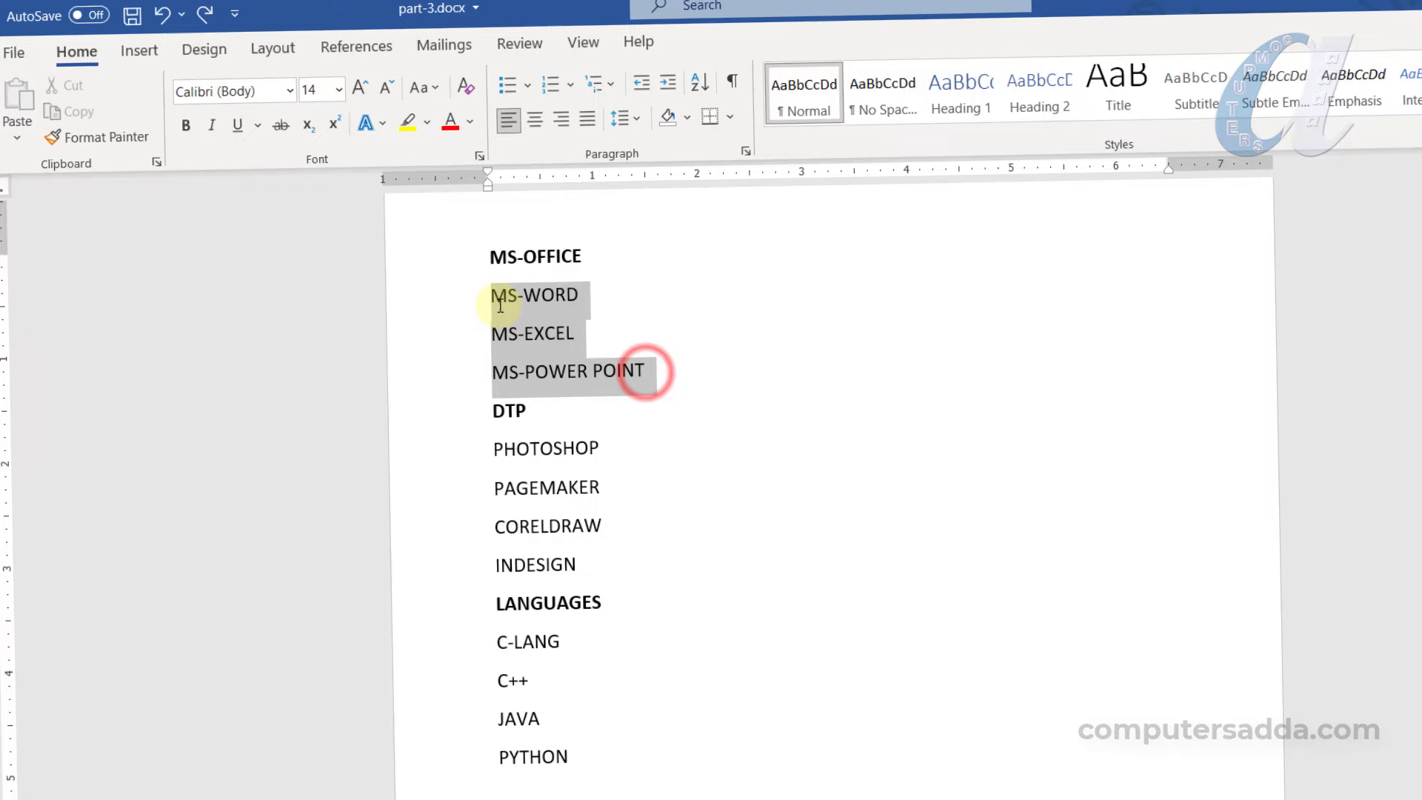
left_click(575, 86)
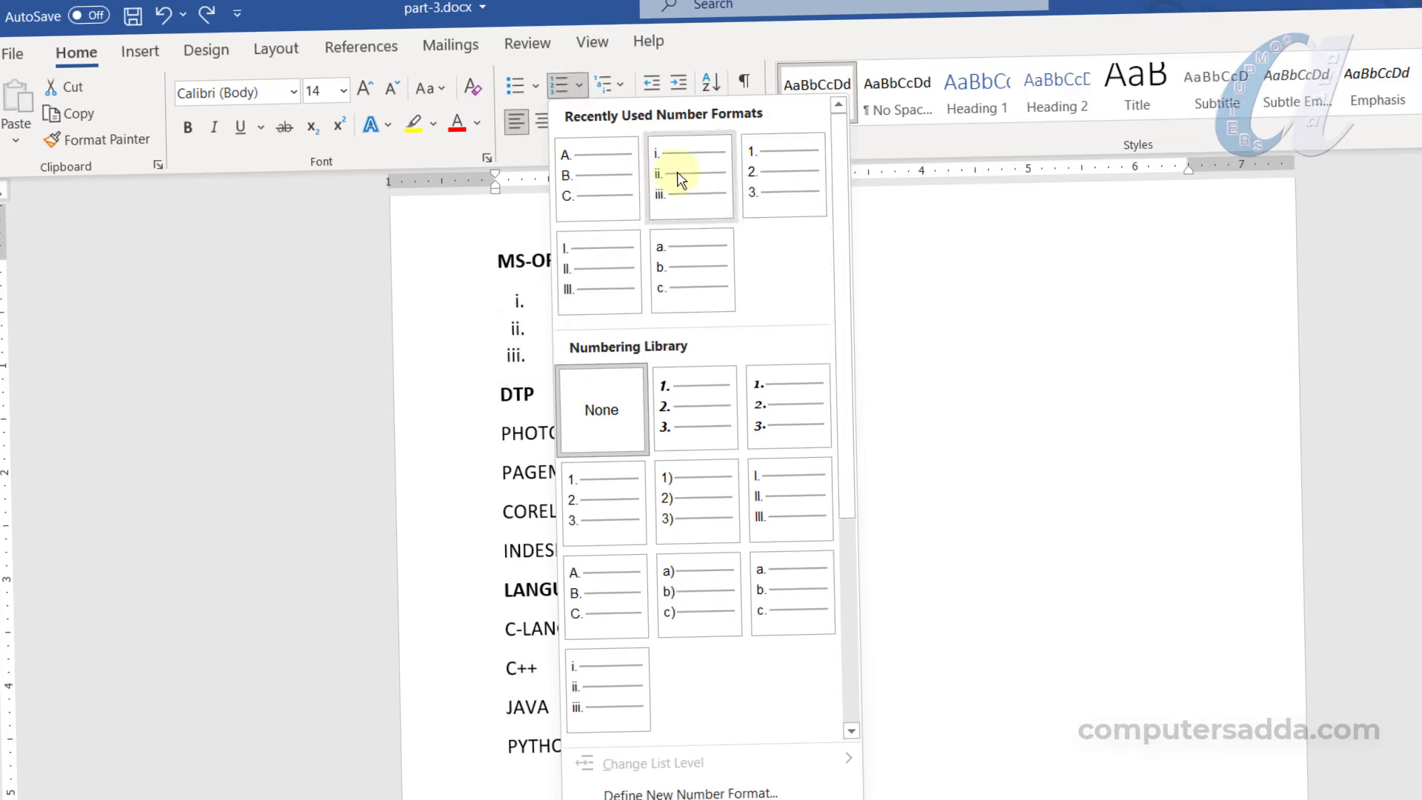
left_click(772, 183)
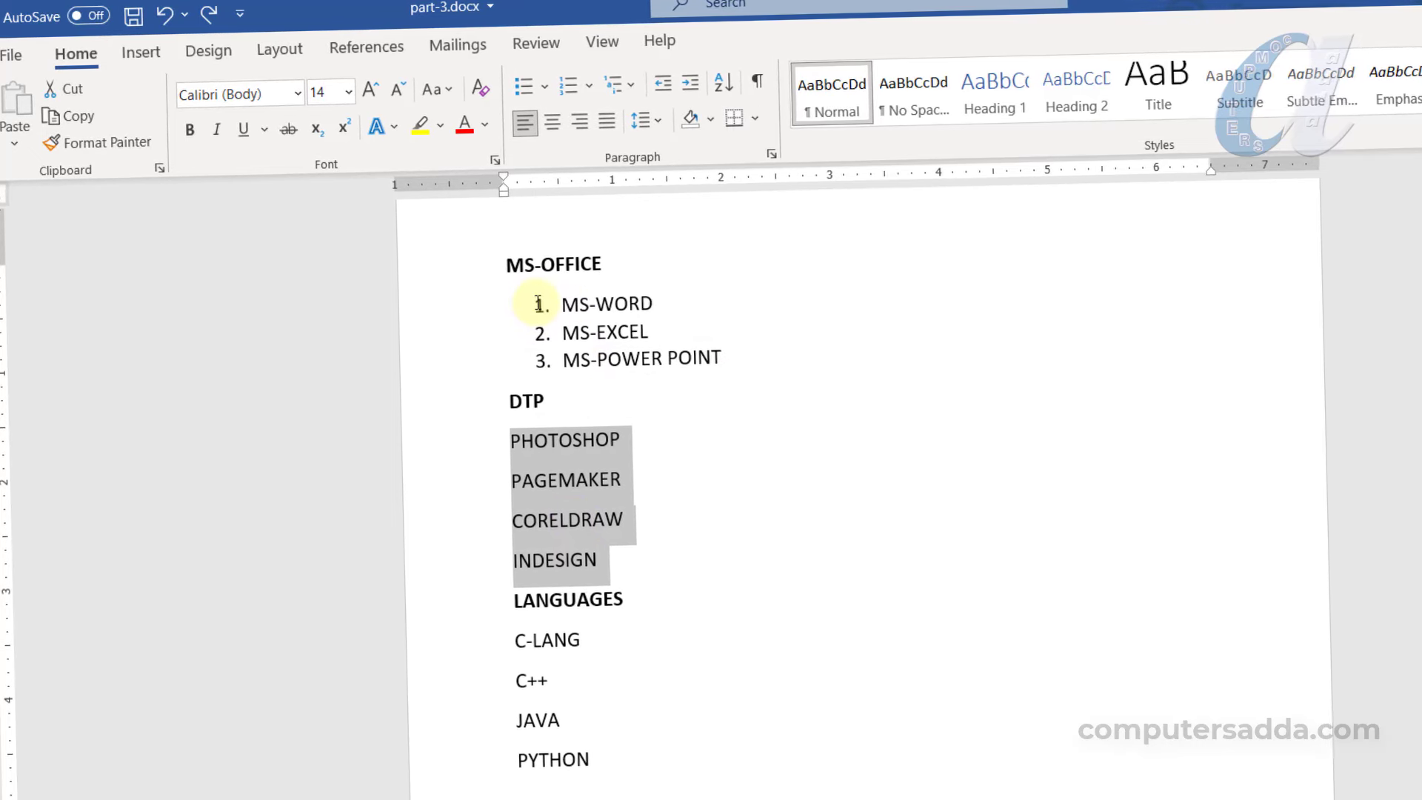
left_click(569, 93)
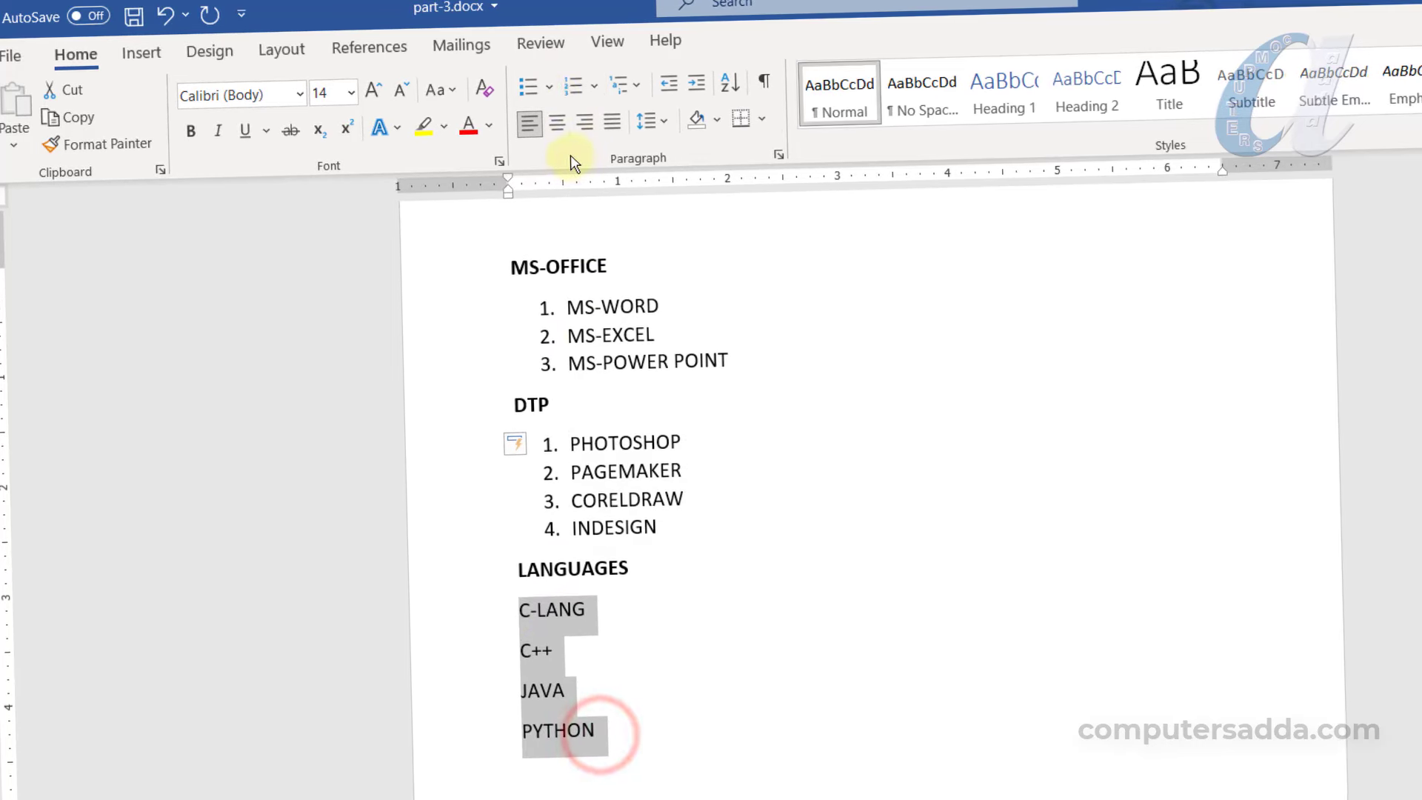
left_click(569, 90)
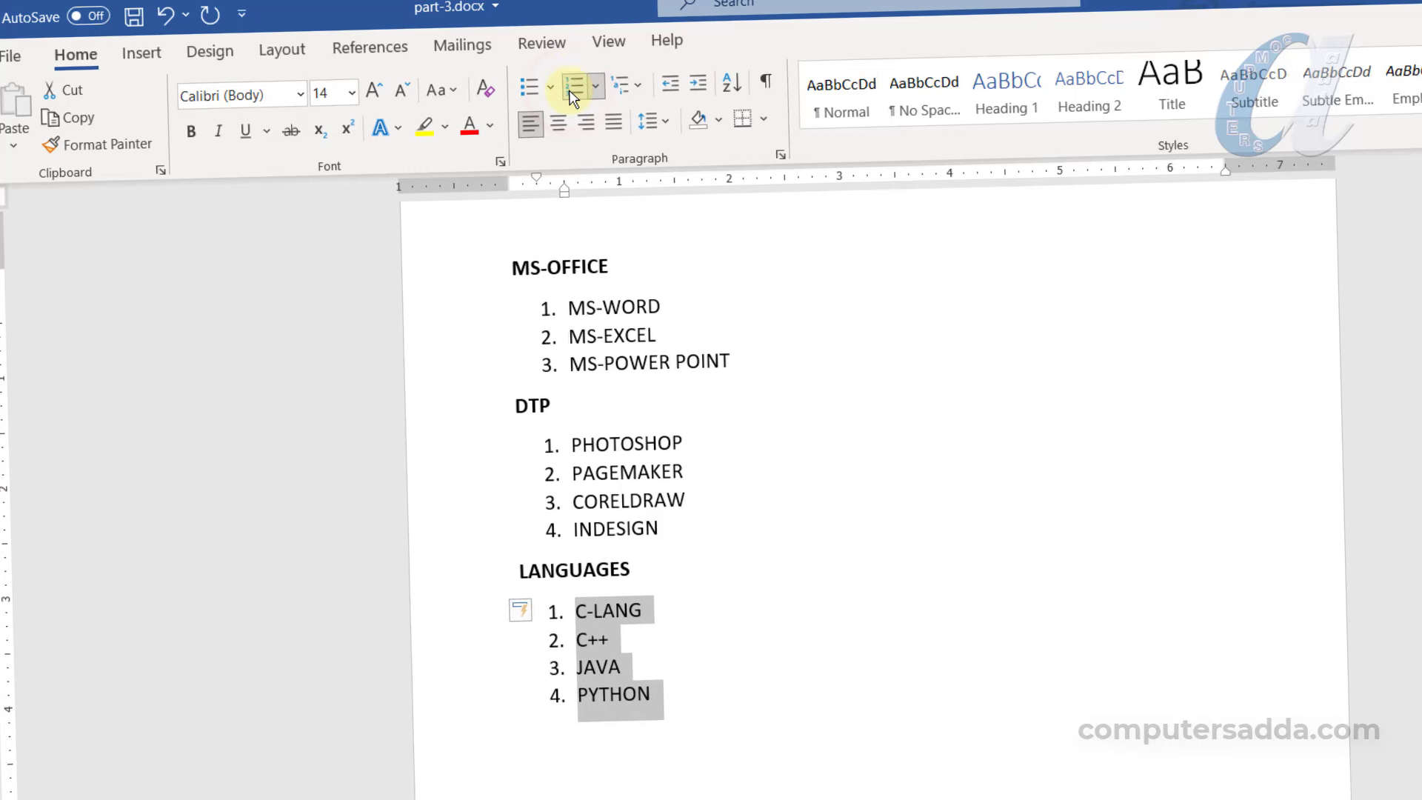
Step: Change the numbering of the three entries under MS-OFFICE to the A. B. C. format
left_click_drag(568, 306, 733, 370)
left_click(743, 370)
left_click_drag(654, 341, 557, 308)
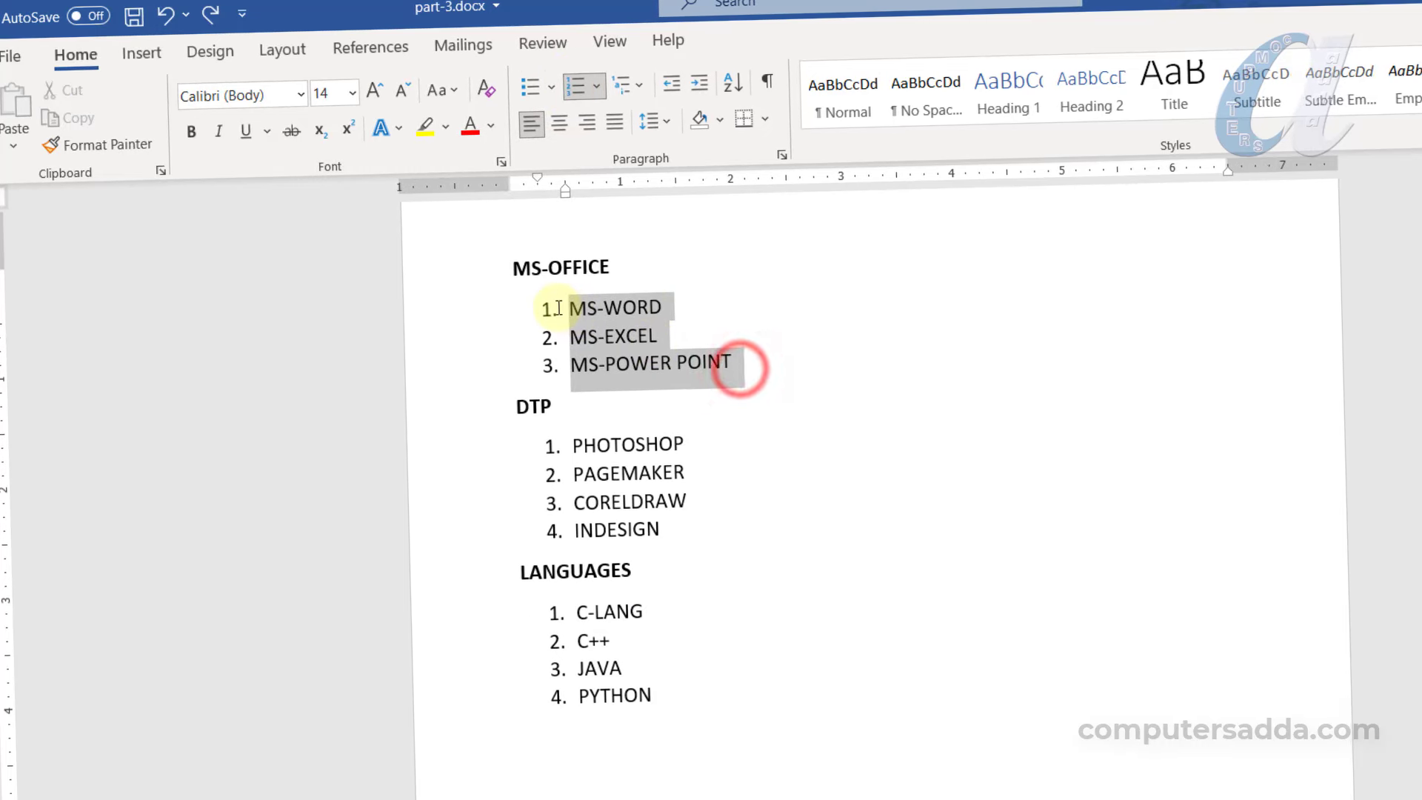
left_click(597, 87)
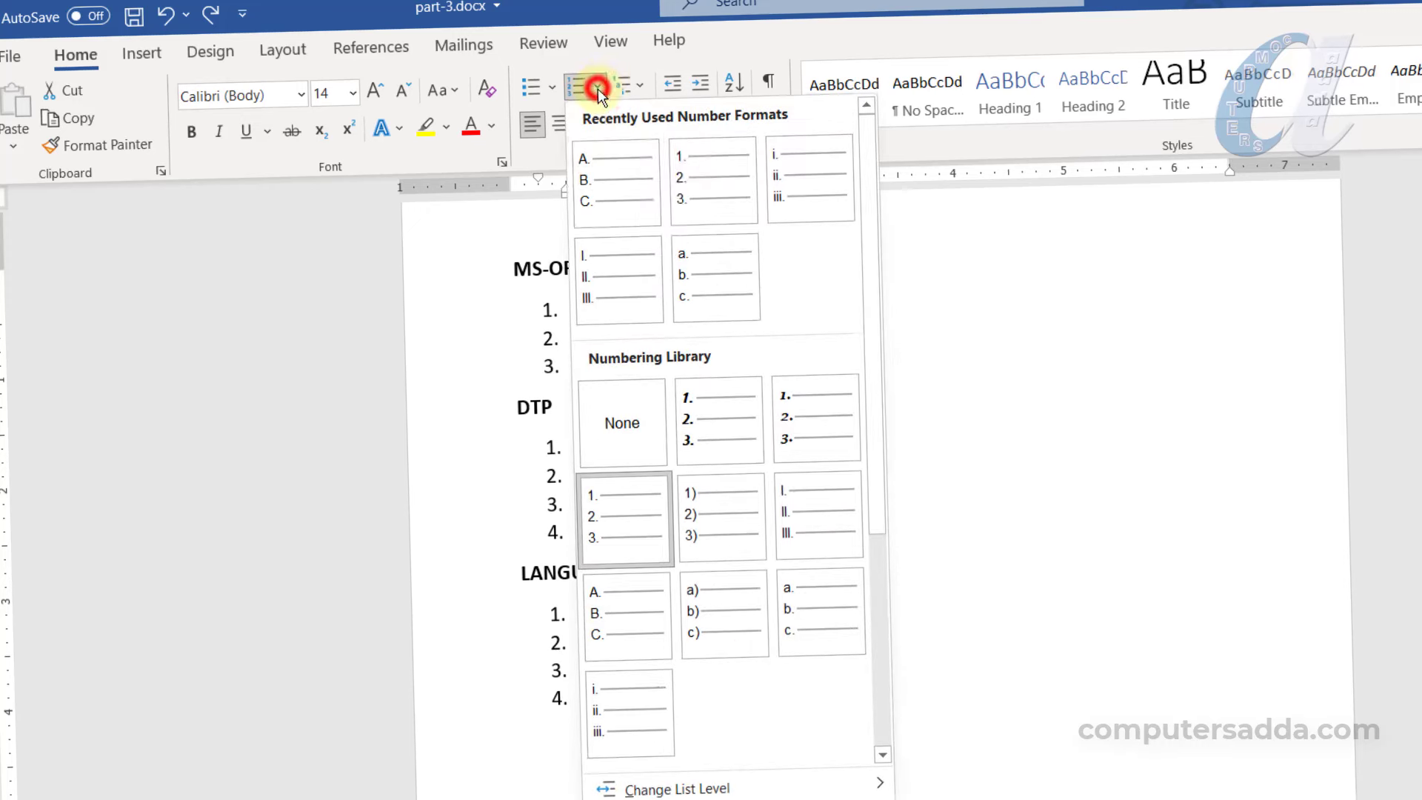
left_click(617, 184)
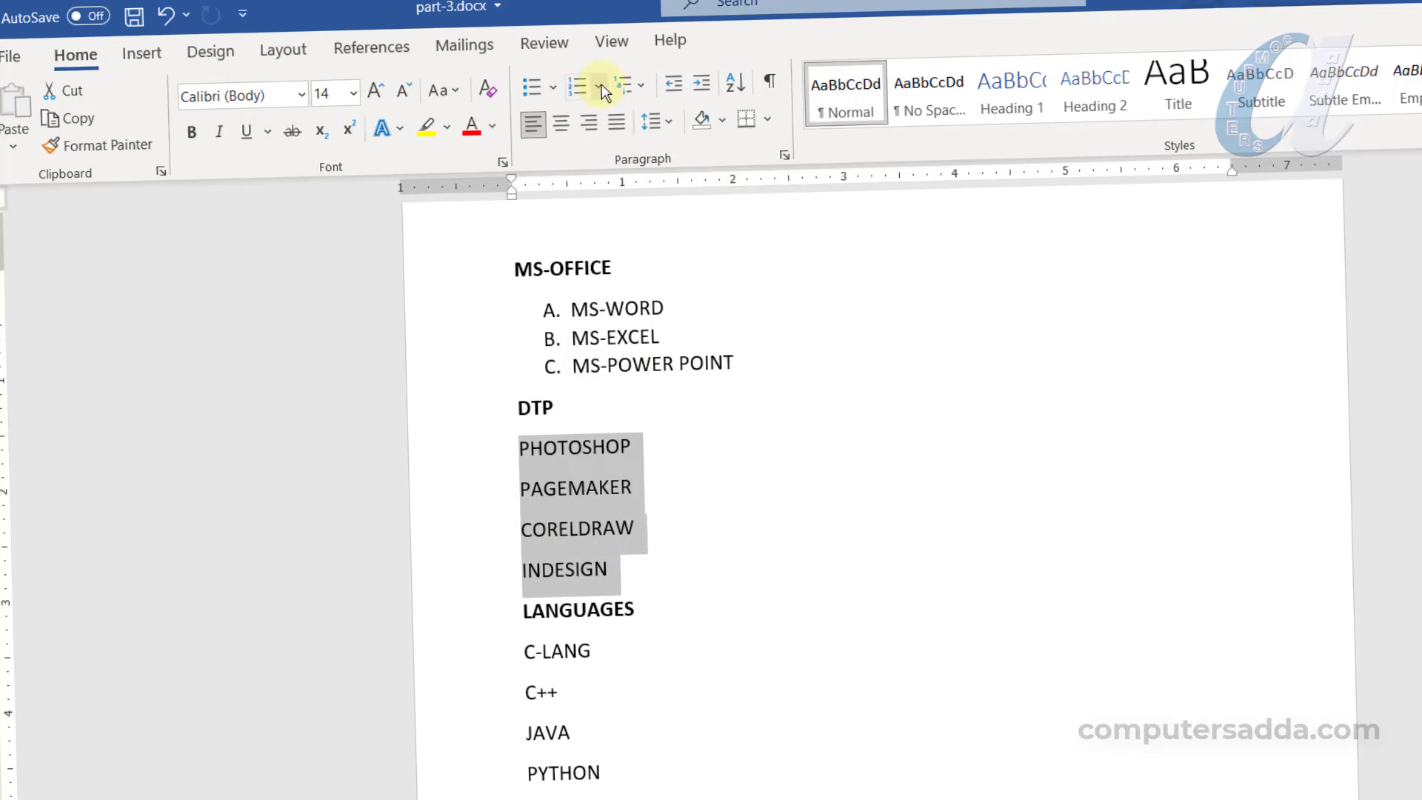
Step: Apply A. B. C. numbering to the entries under DTP and to those under LANGUAGES as separate lists
left_click(600, 85)
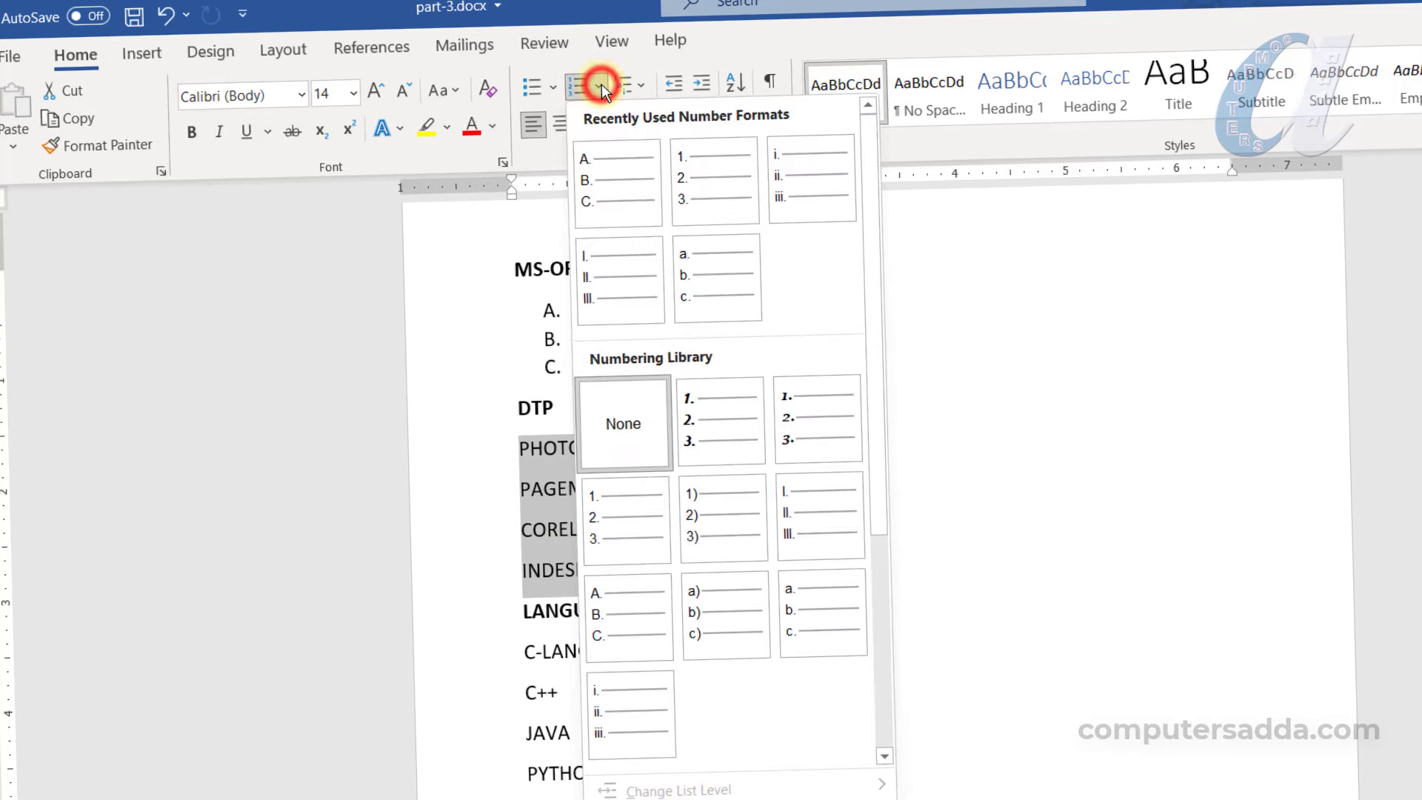
left_click(600, 85)
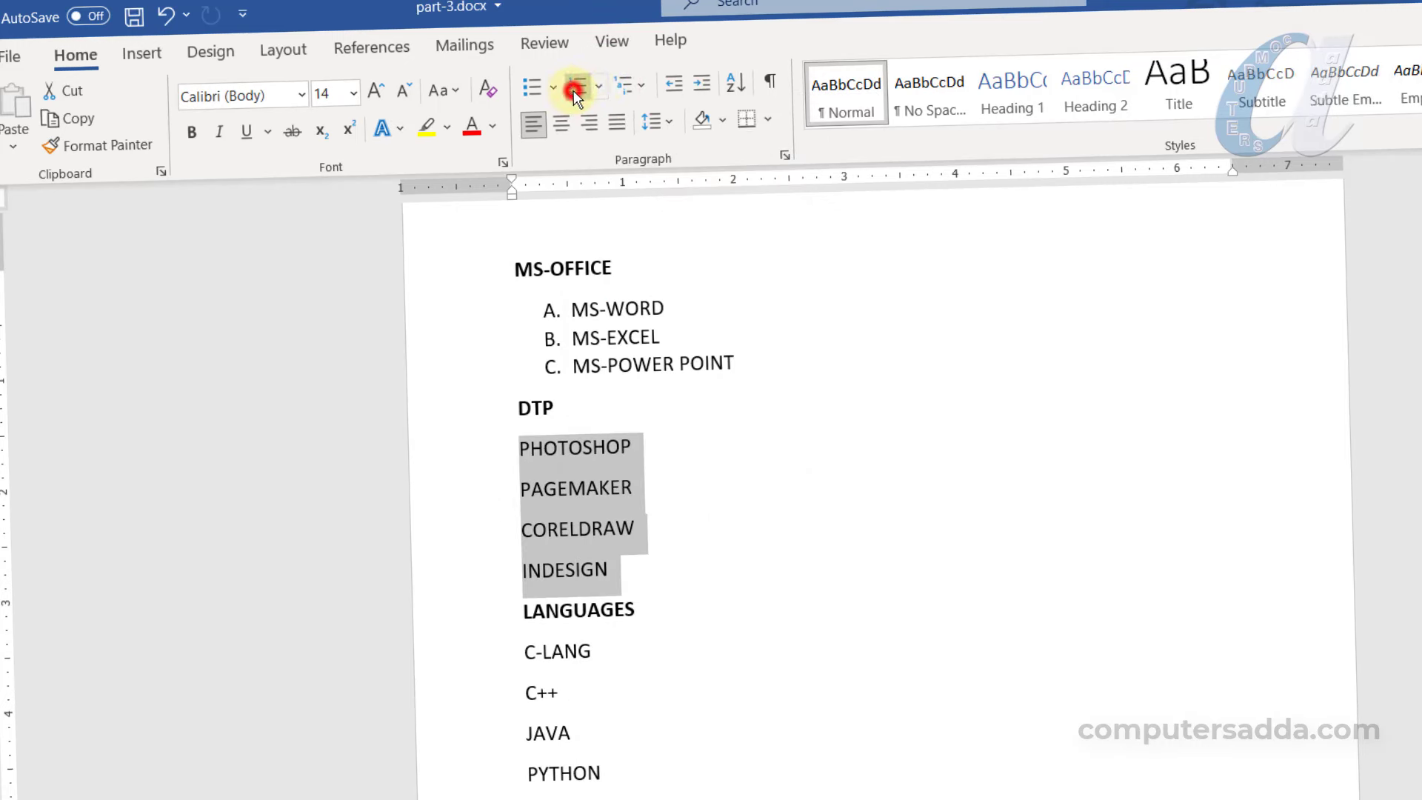
left_click(573, 90)
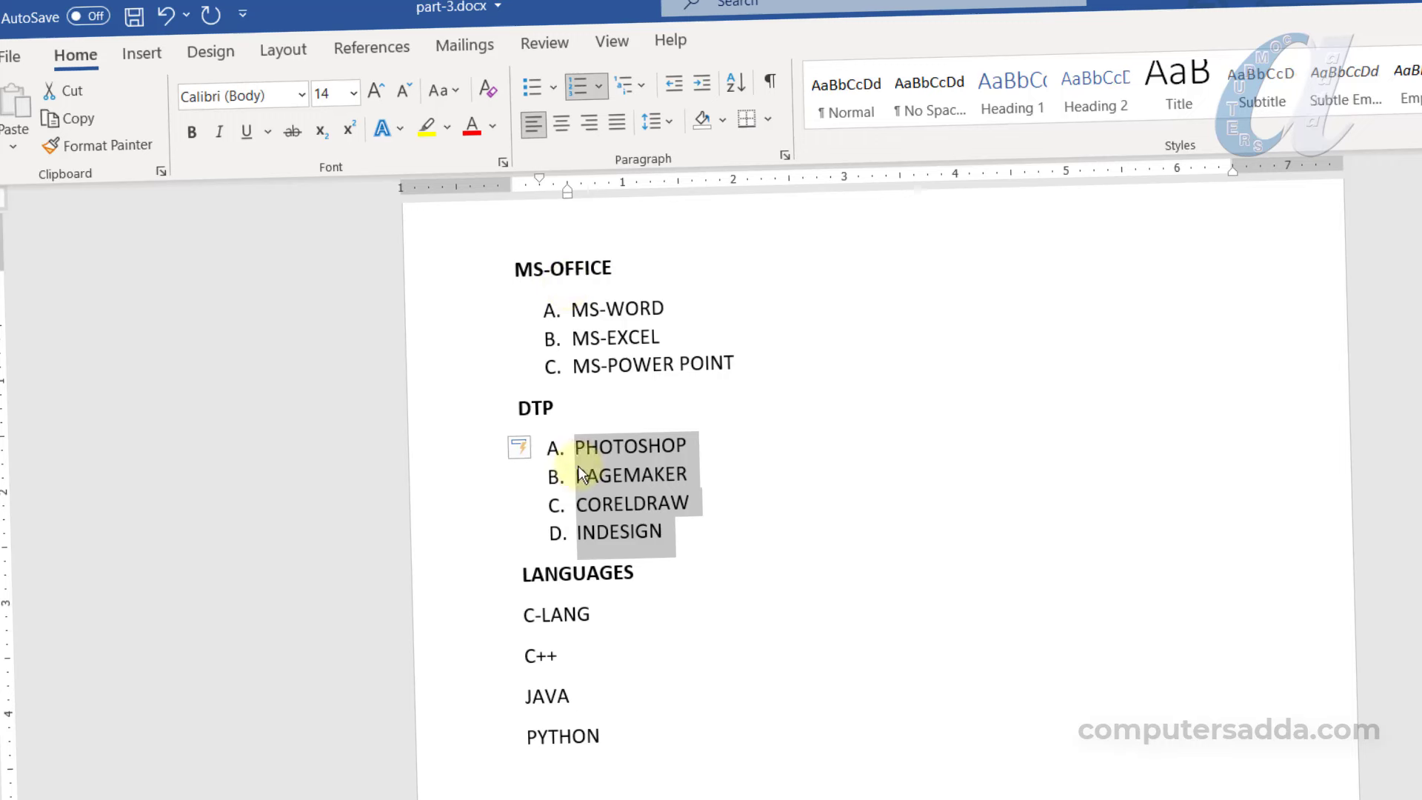
left_click_drag(617, 752, 487, 615)
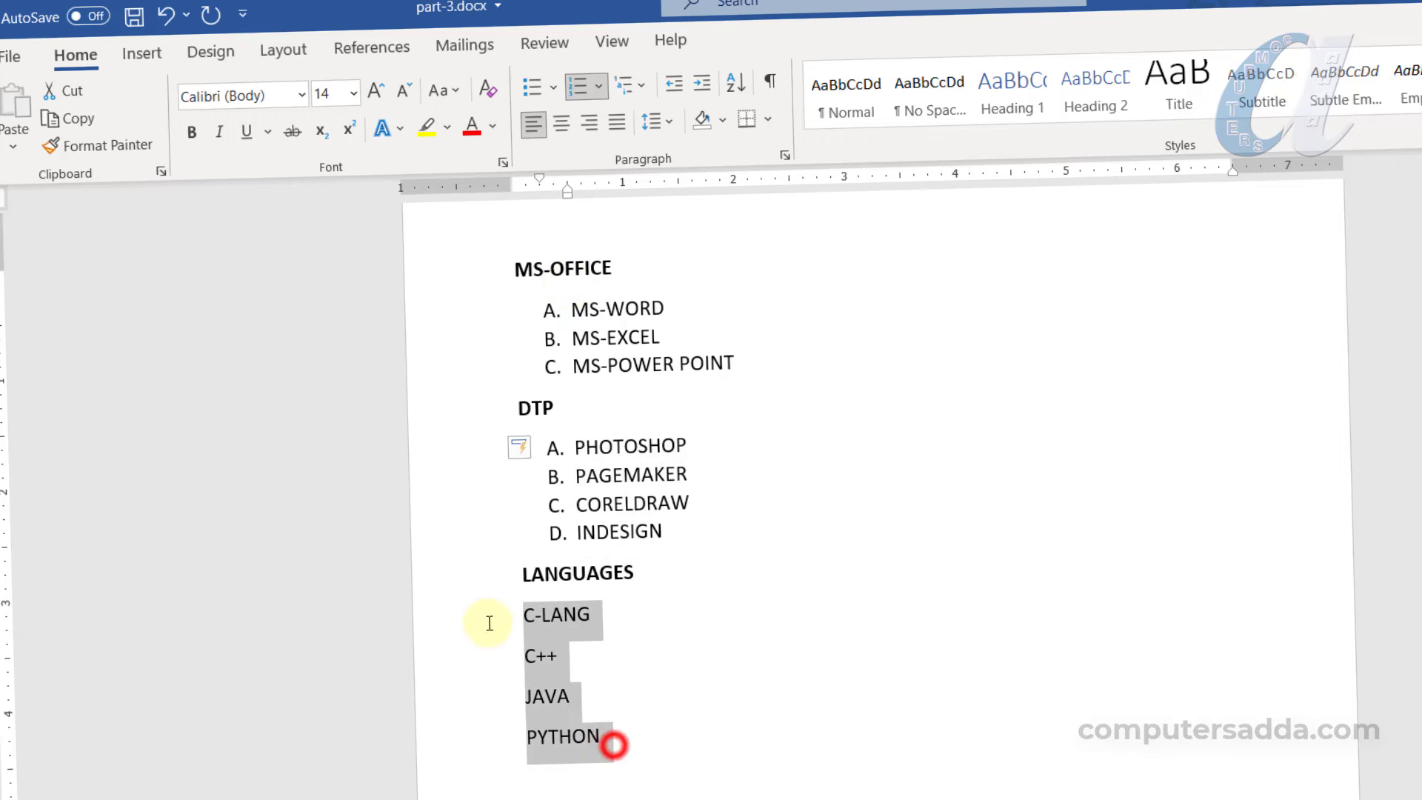
left_click(578, 87)
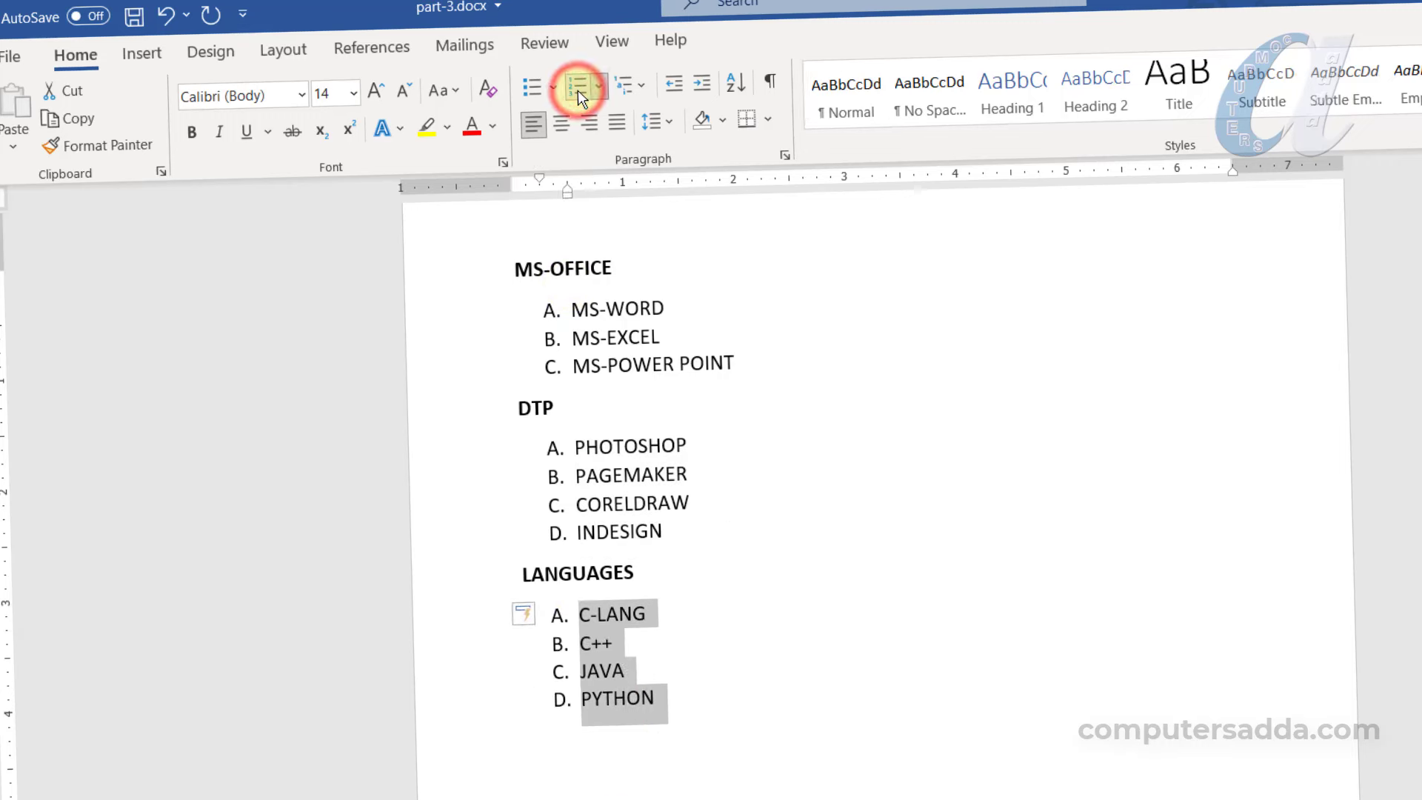
left_click(941, 436)
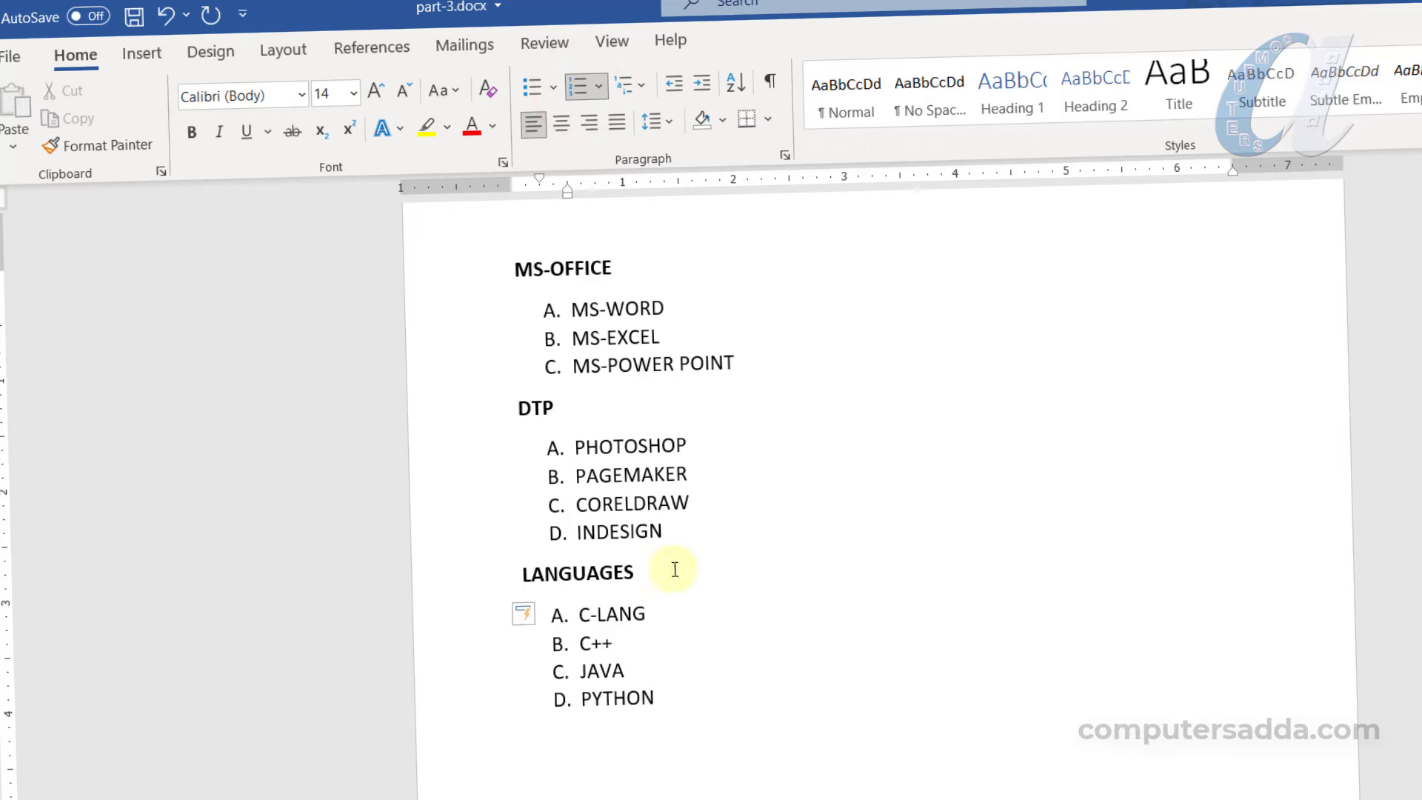
Step: Set the numbering of the DTP entries, PHOTOSHOP through INDESIGN, to the 1. 2. 3. format
left_click_drag(576, 446, 679, 530)
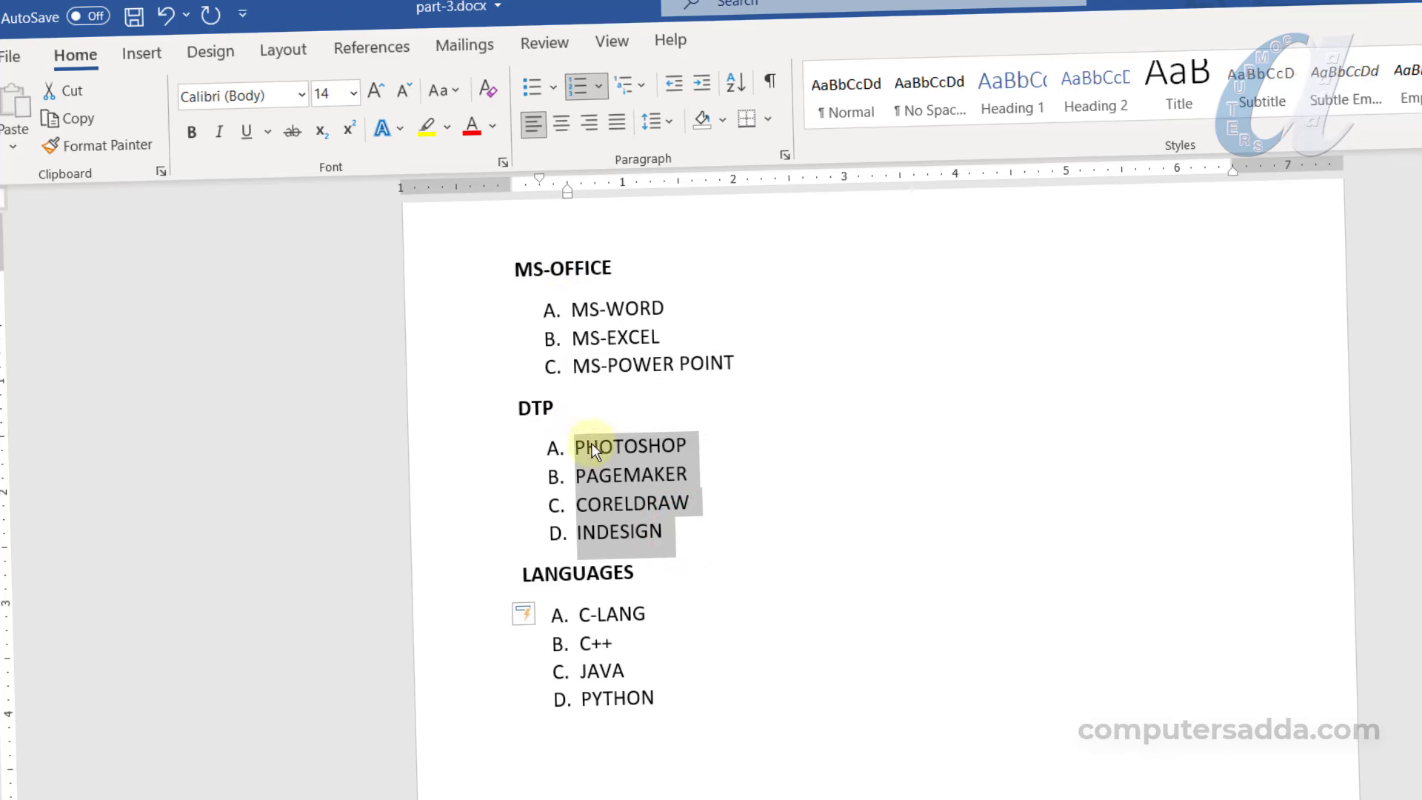
left_click(605, 89)
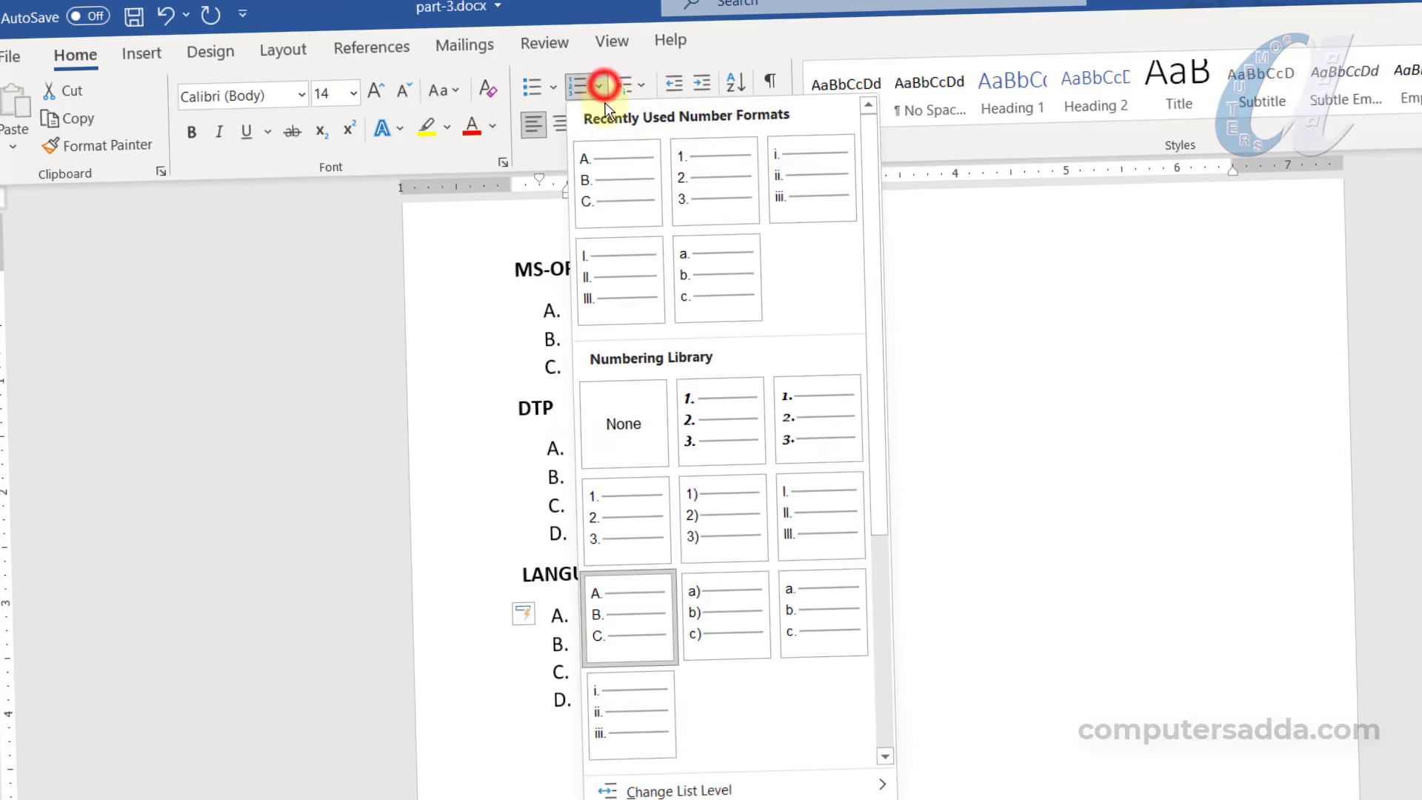
left_click(699, 188)
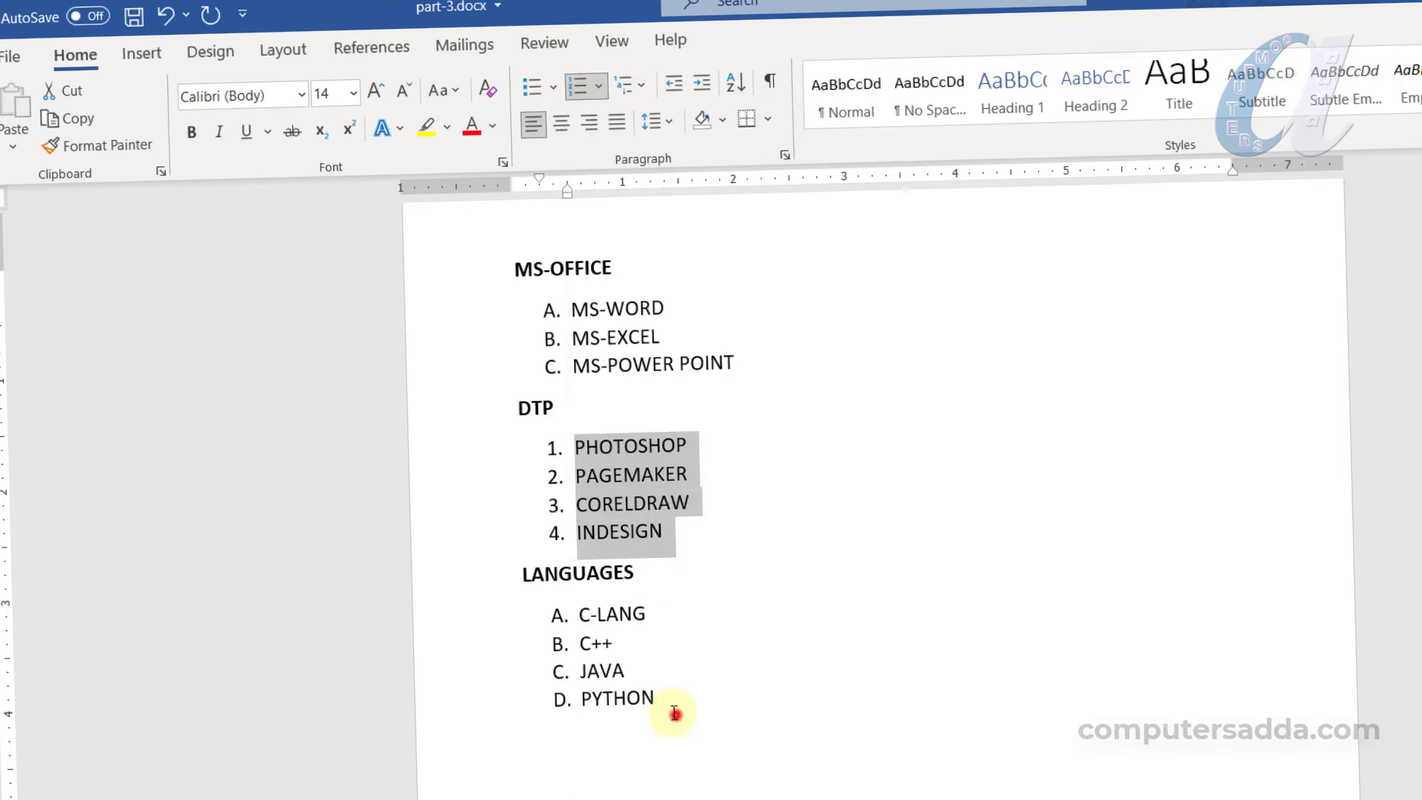
Step: Set the numbering of the LANGUAGES entries, C-LANG through PYTHON, to lowercase Roman numerals (i. ii. iii.)
left_click_drag(674, 713, 565, 605)
left_click(604, 87)
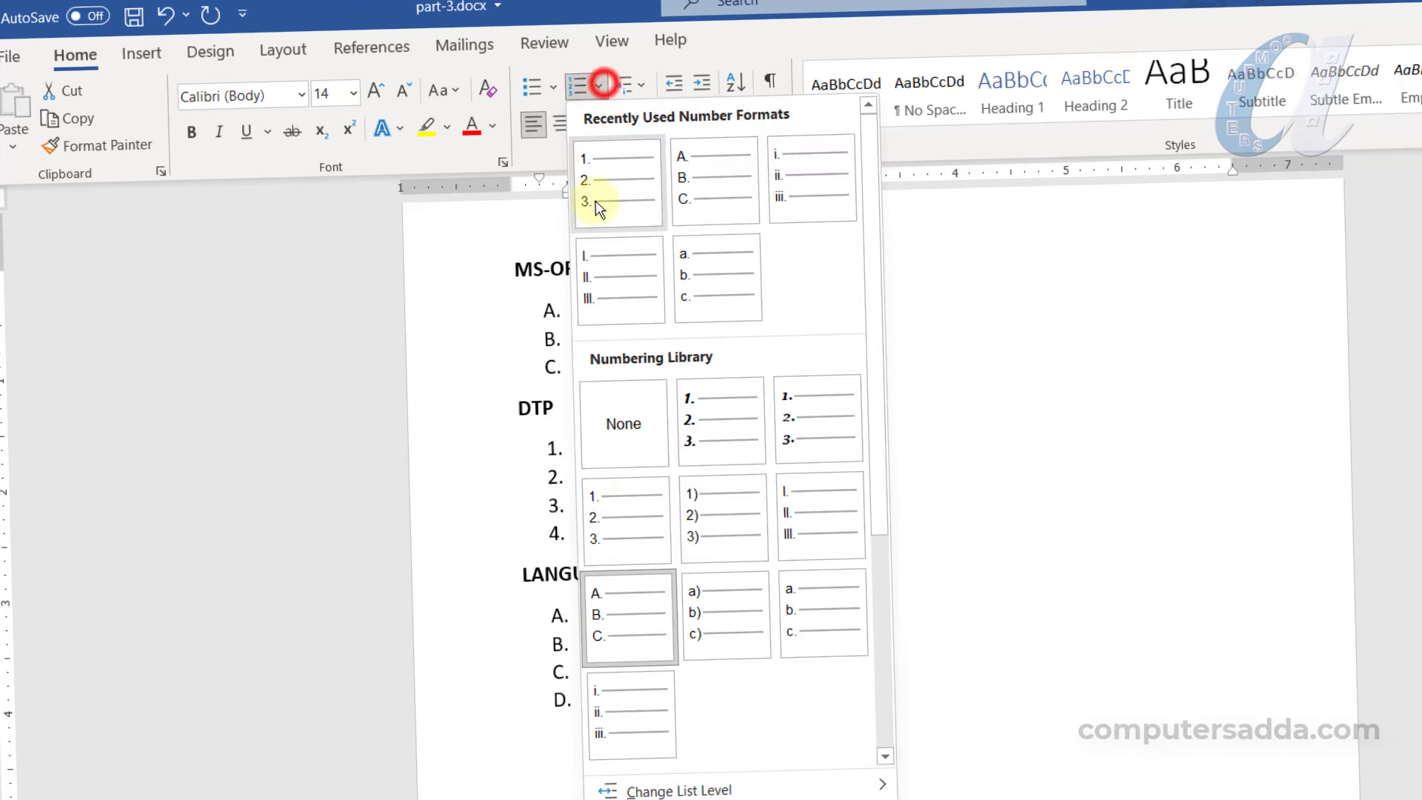
left_click(630, 692)
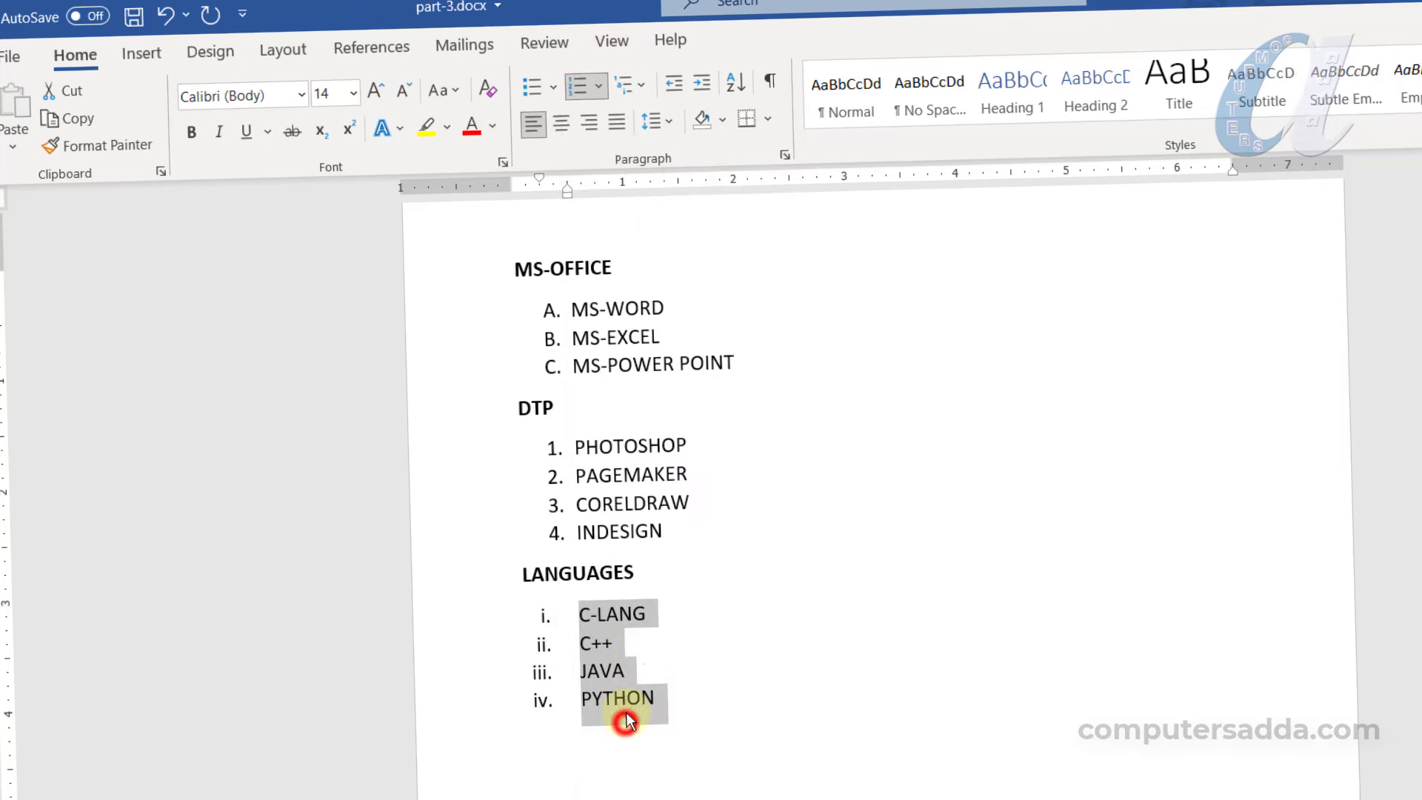
left_click(681, 702)
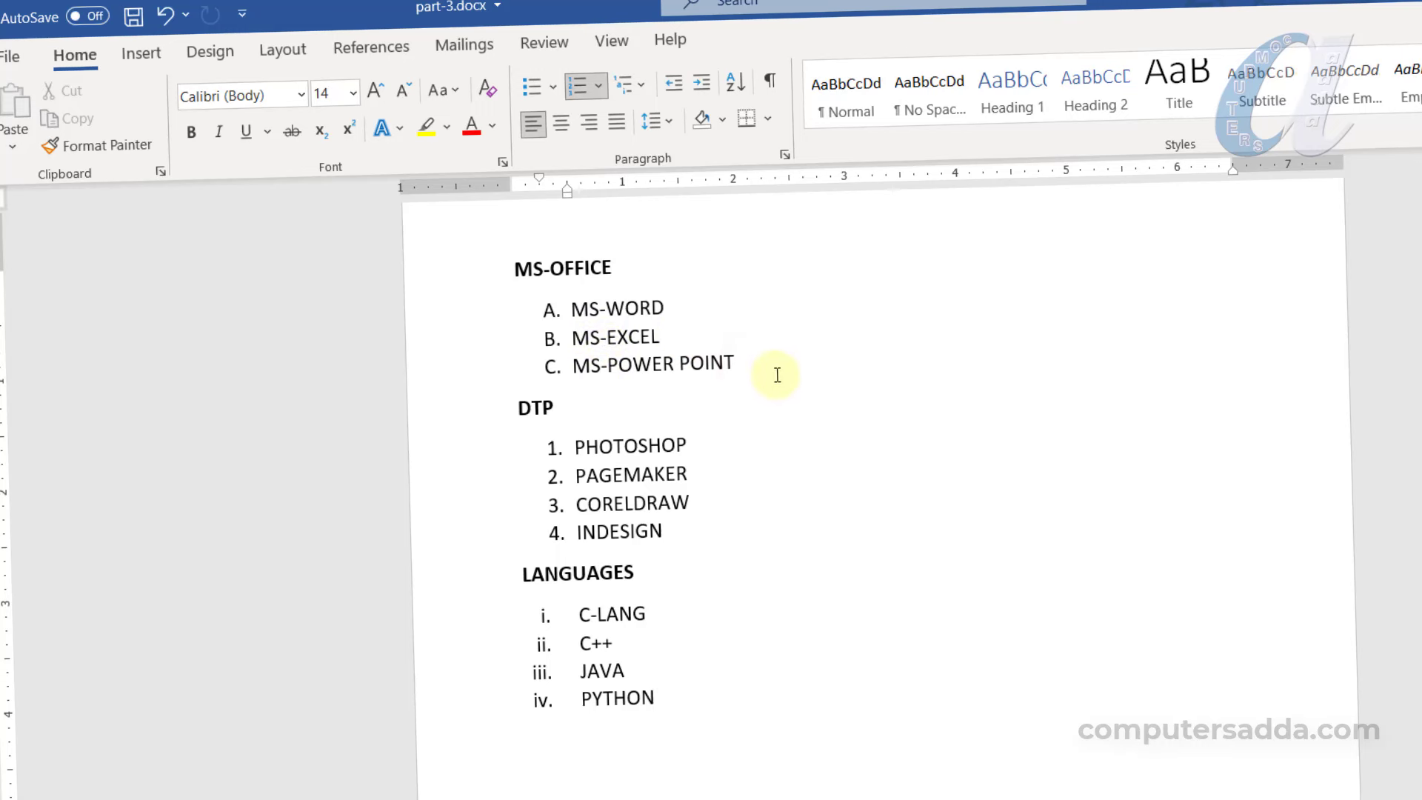
Step: Add the list items MS-ACCESS and MS-OUTLOOK after MS-POWER POINT, and FLASH and QUARK after PAGEMAKER
key("Return")
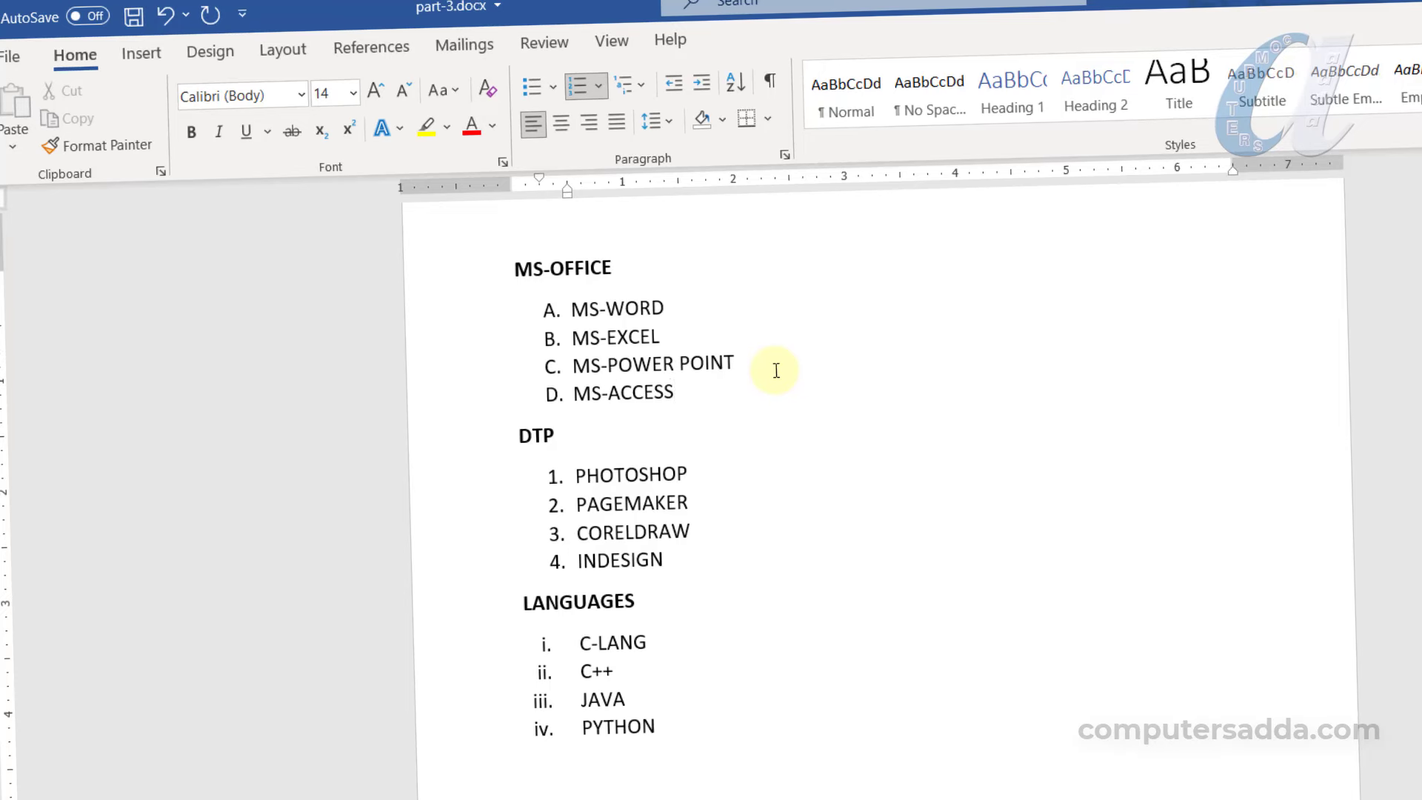
key("Return")
type("MS-OUTLOOK")
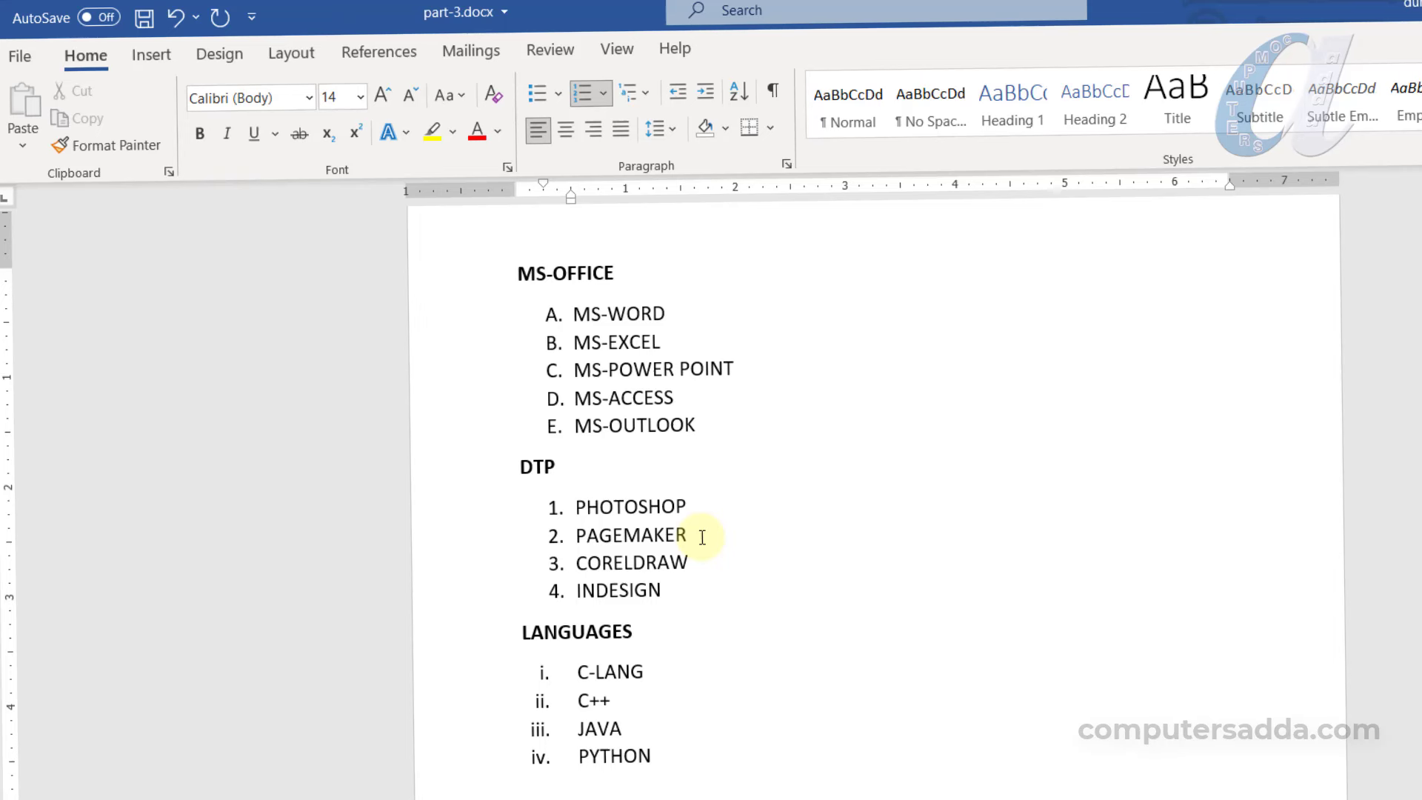
key("Return")
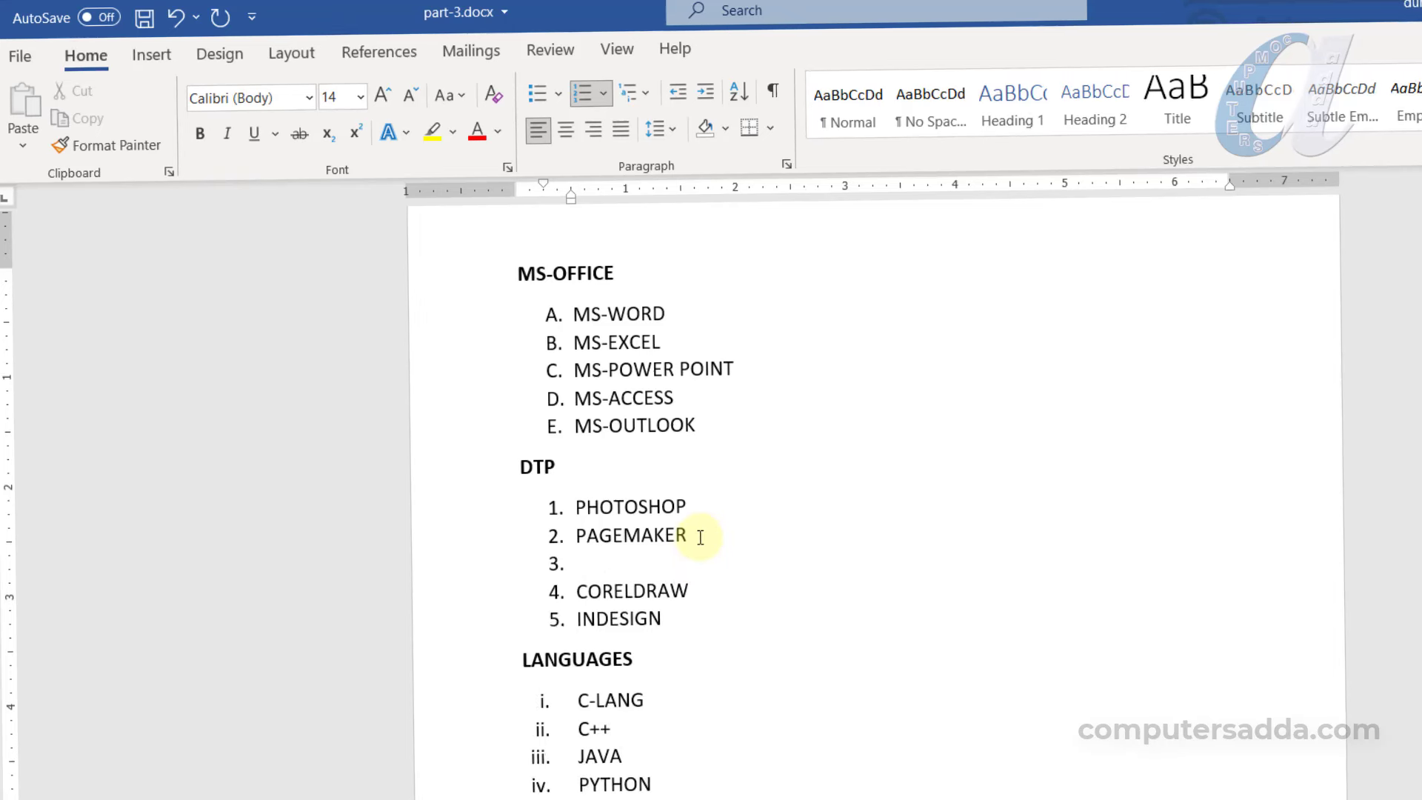
key("Return")
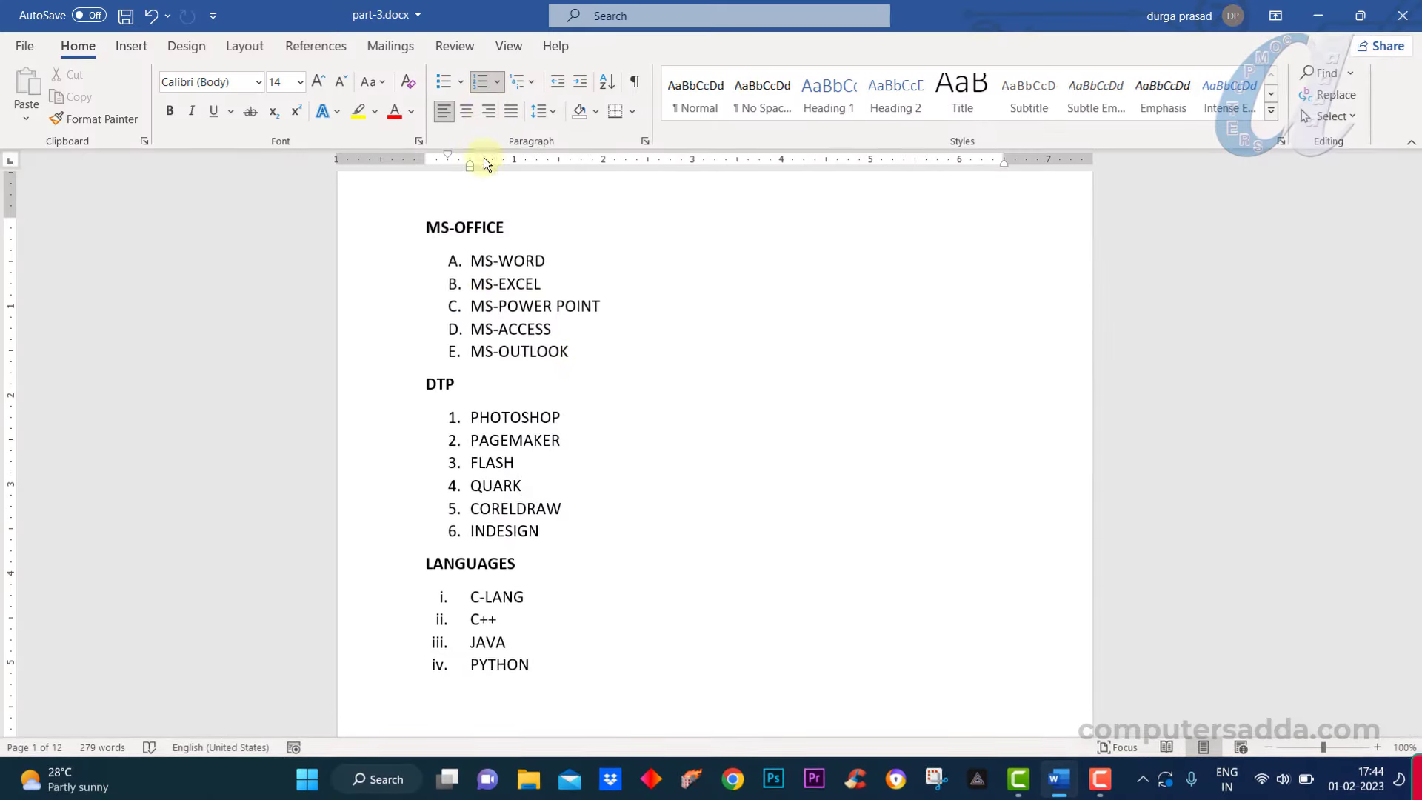
Step: Move the left indent of the MS-OFFICE entries to 1 inch on the ruler and their first-line indent to 0.25 inch
left_click_drag(578, 352, 454, 265)
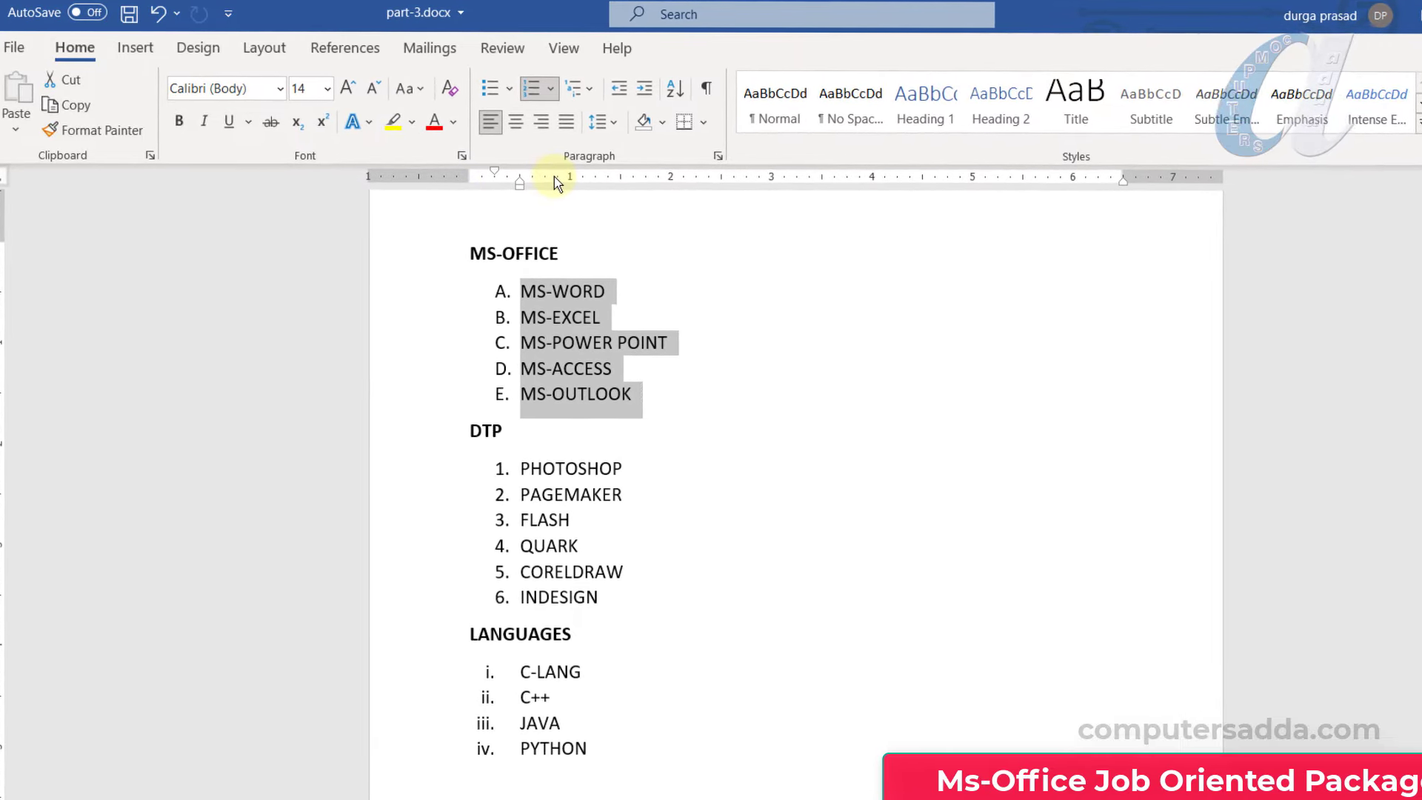
left_click(576, 48)
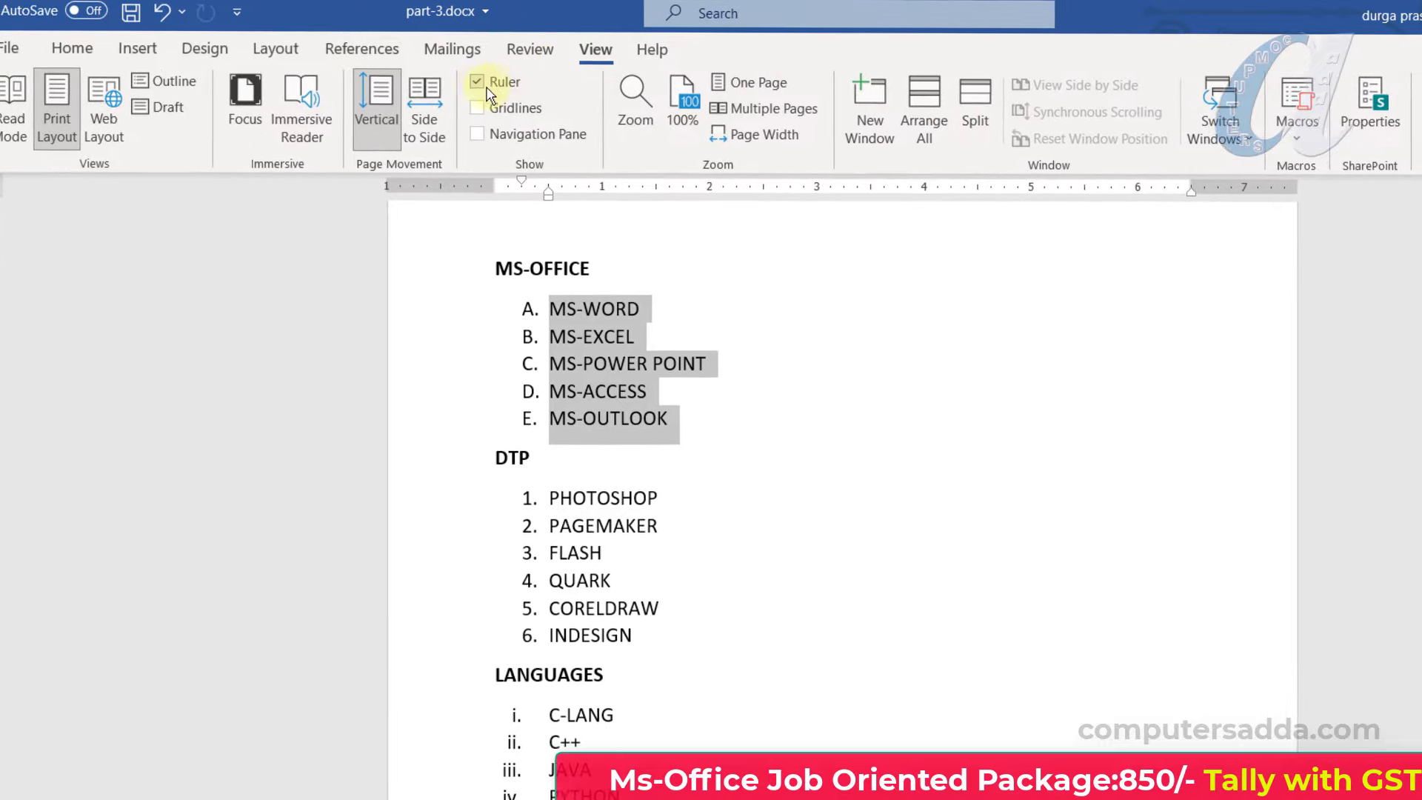
left_click(74, 49)
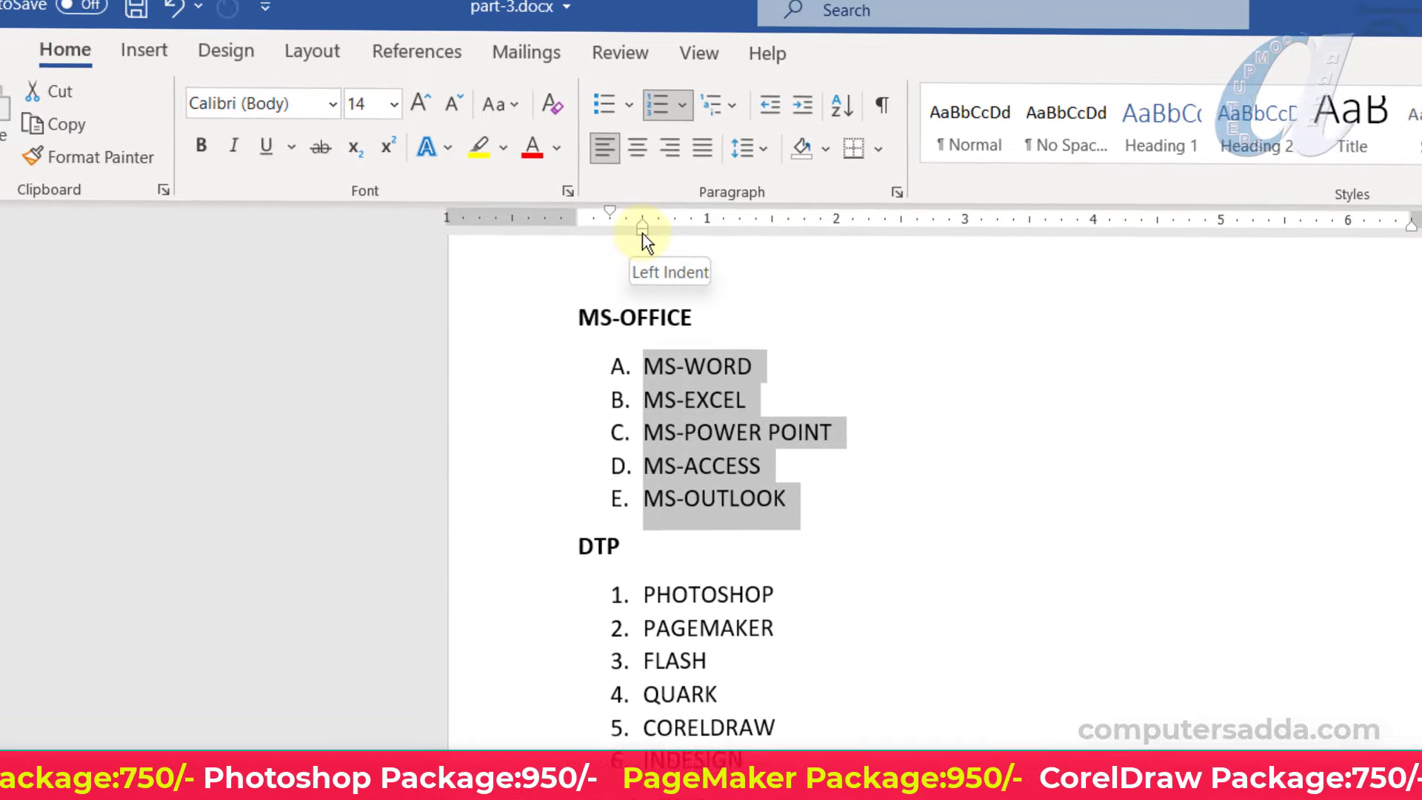
mouse_move(642, 236)
left_mouse_down()
mouse_move(758, 237)
mouse_move(699, 241)
mouse_move(731, 237)
left_mouse_up()
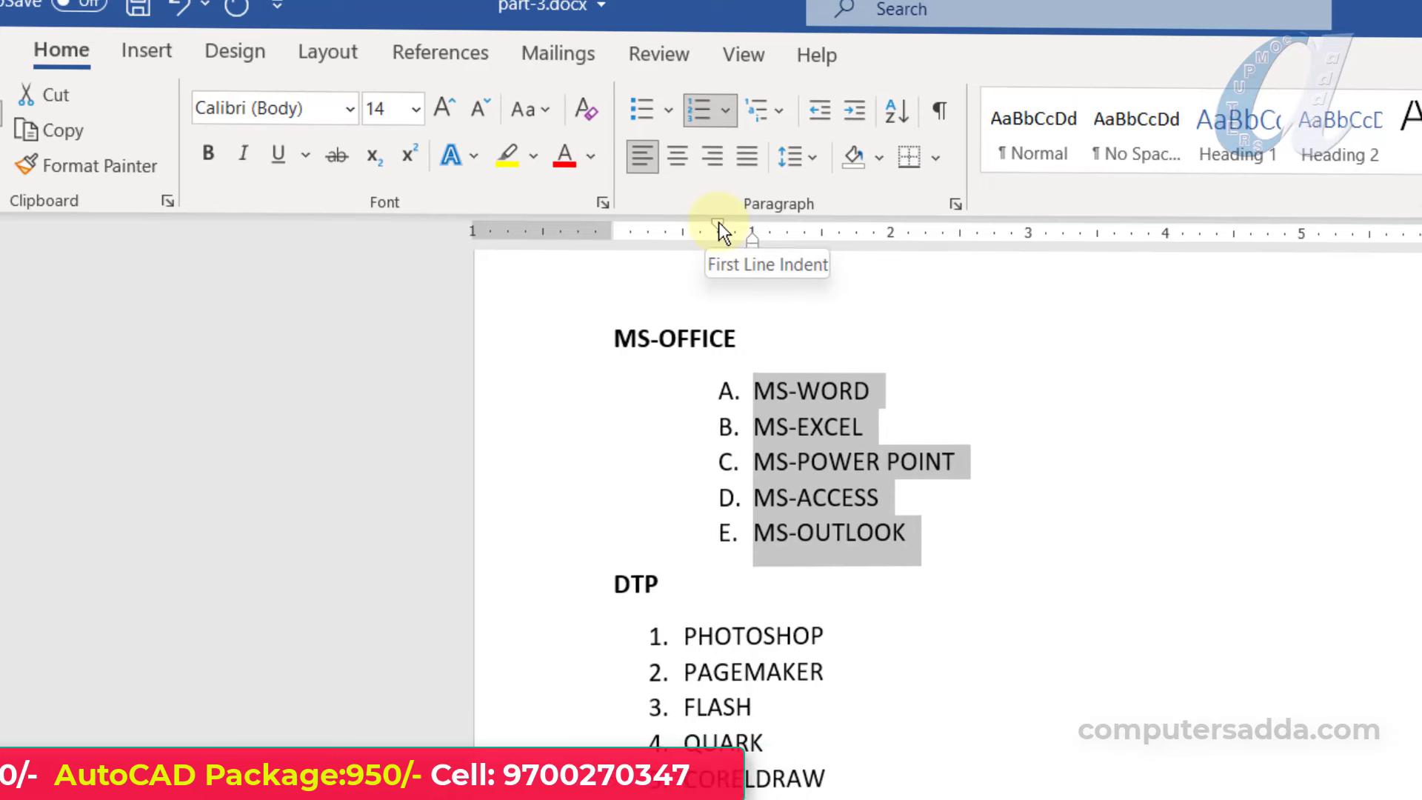
mouse_move(718, 223)
left_mouse_down()
mouse_move(607, 229)
mouse_move(648, 229)
left_mouse_up()
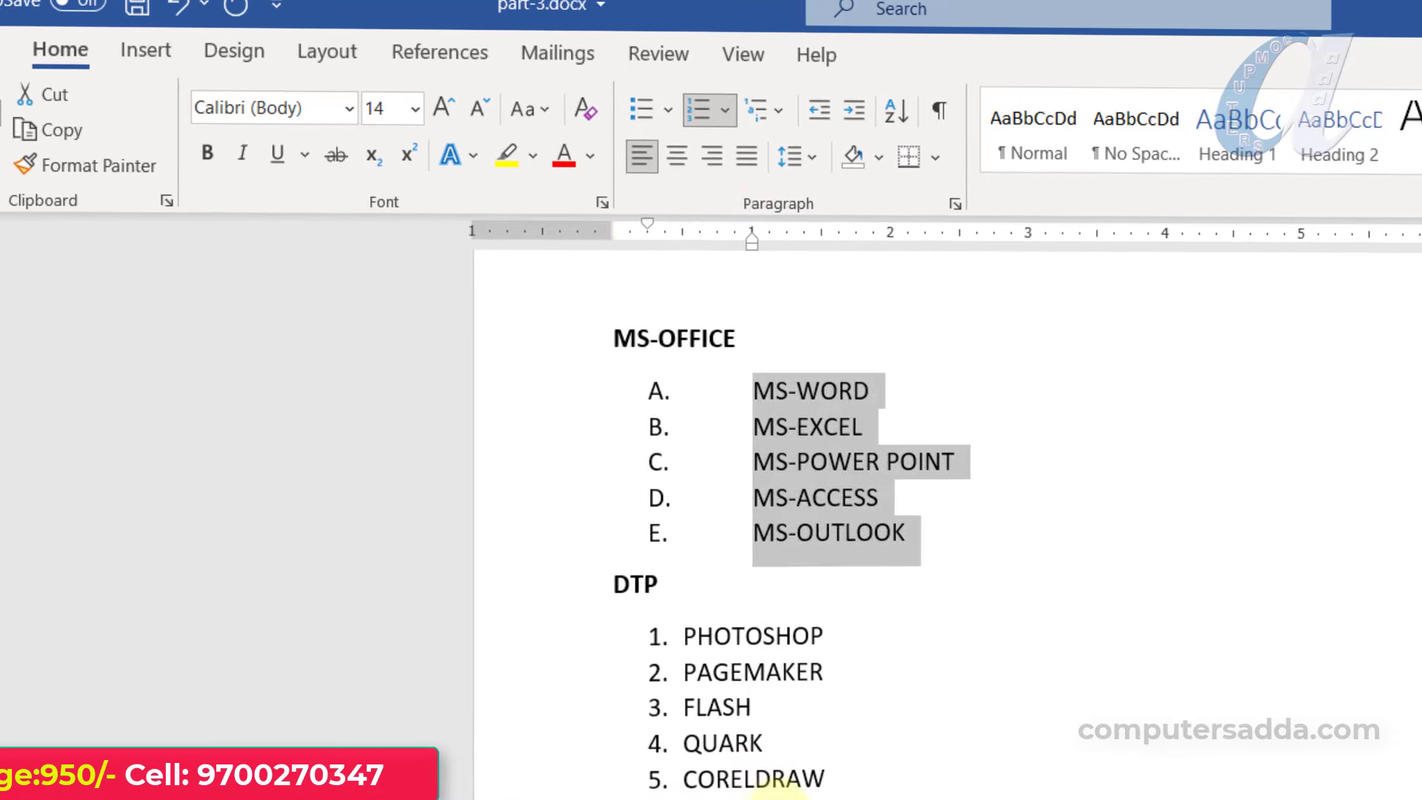
Step: Try shifting the left indent of the DTP entries, PHOTOSHOP through INDESIGN, on the ruler
left_click_drag(774, 792, 685, 641)
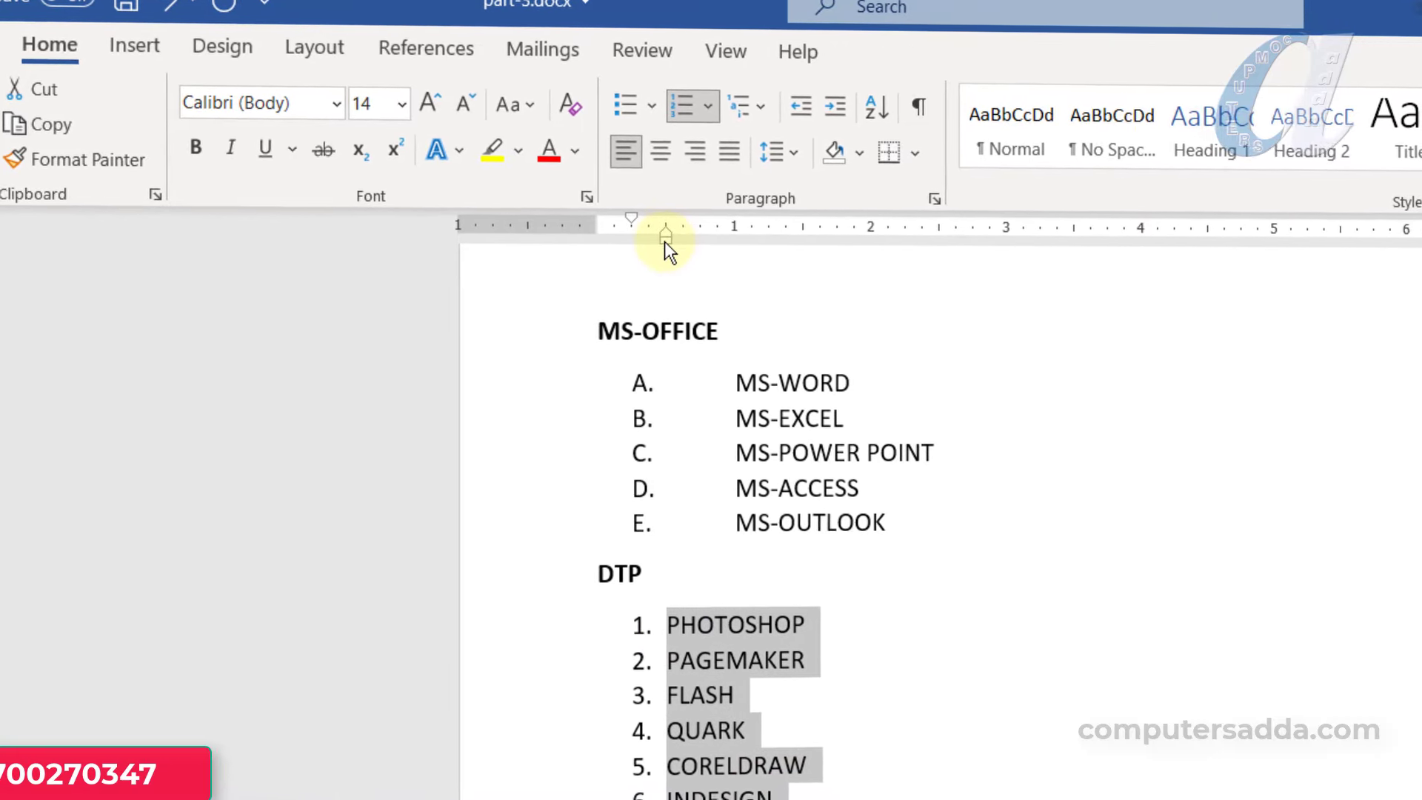
left_click_drag(665, 237, 666, 237)
mouse_move(737, 237)
left_mouse_down()
mouse_move(915, 243)
mouse_move(616, 227)
mouse_move(841, 238)
mouse_move(634, 238)
left_mouse_up()
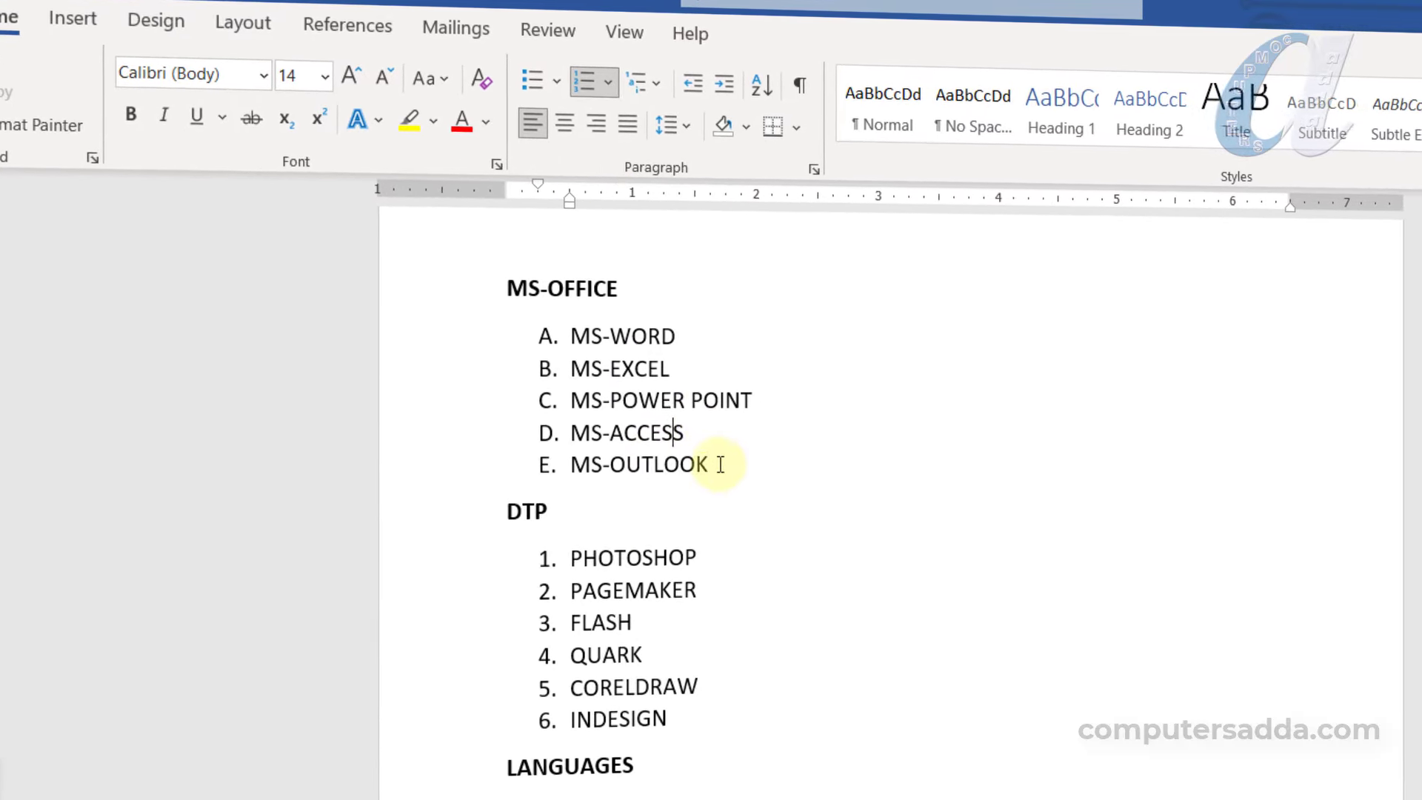
Step: Set the MS-OFFICE list's number position to 0.75" and text indent to 1.25", and nudge its first-line indent slightly closer to the text
left_click_drag(713, 468, 546, 331)
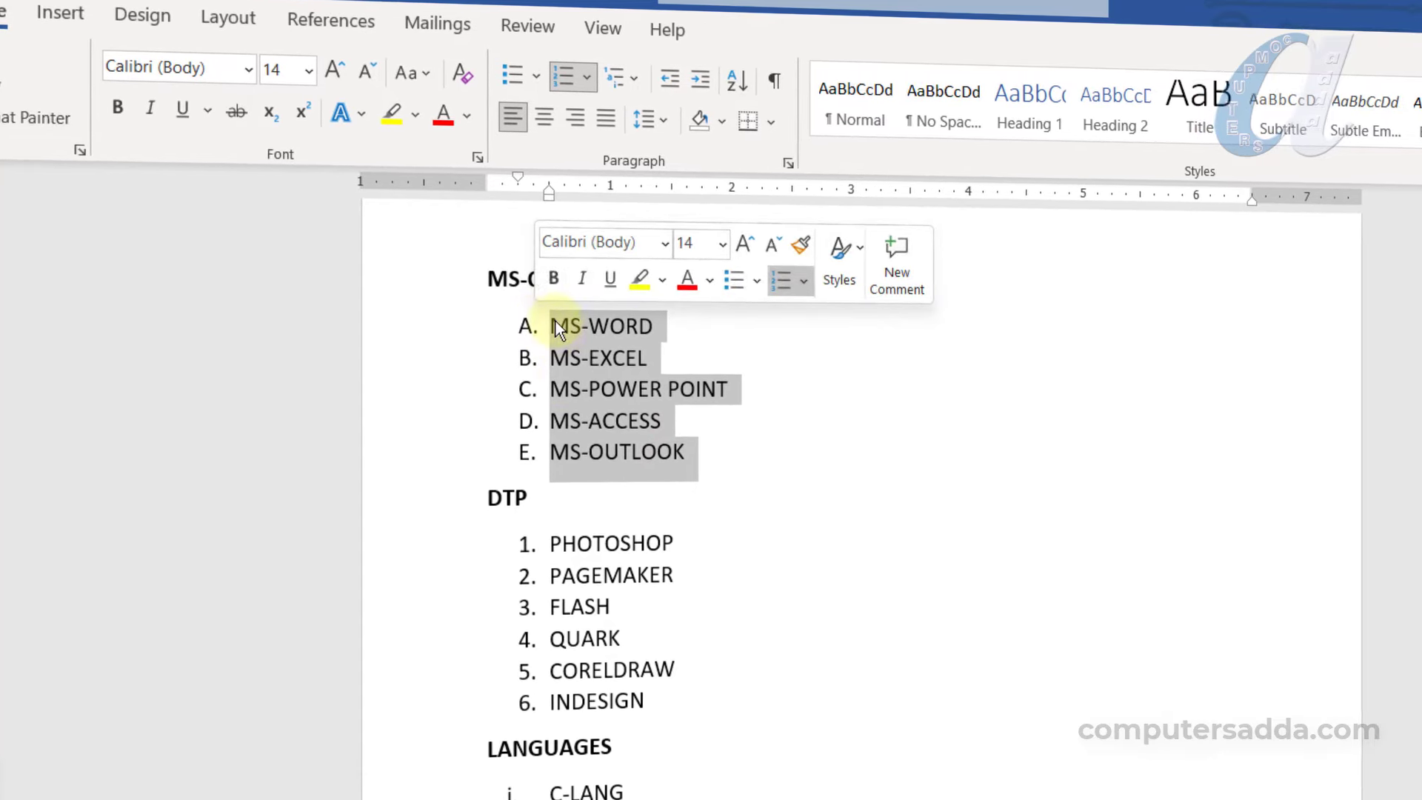
right_click(578, 353)
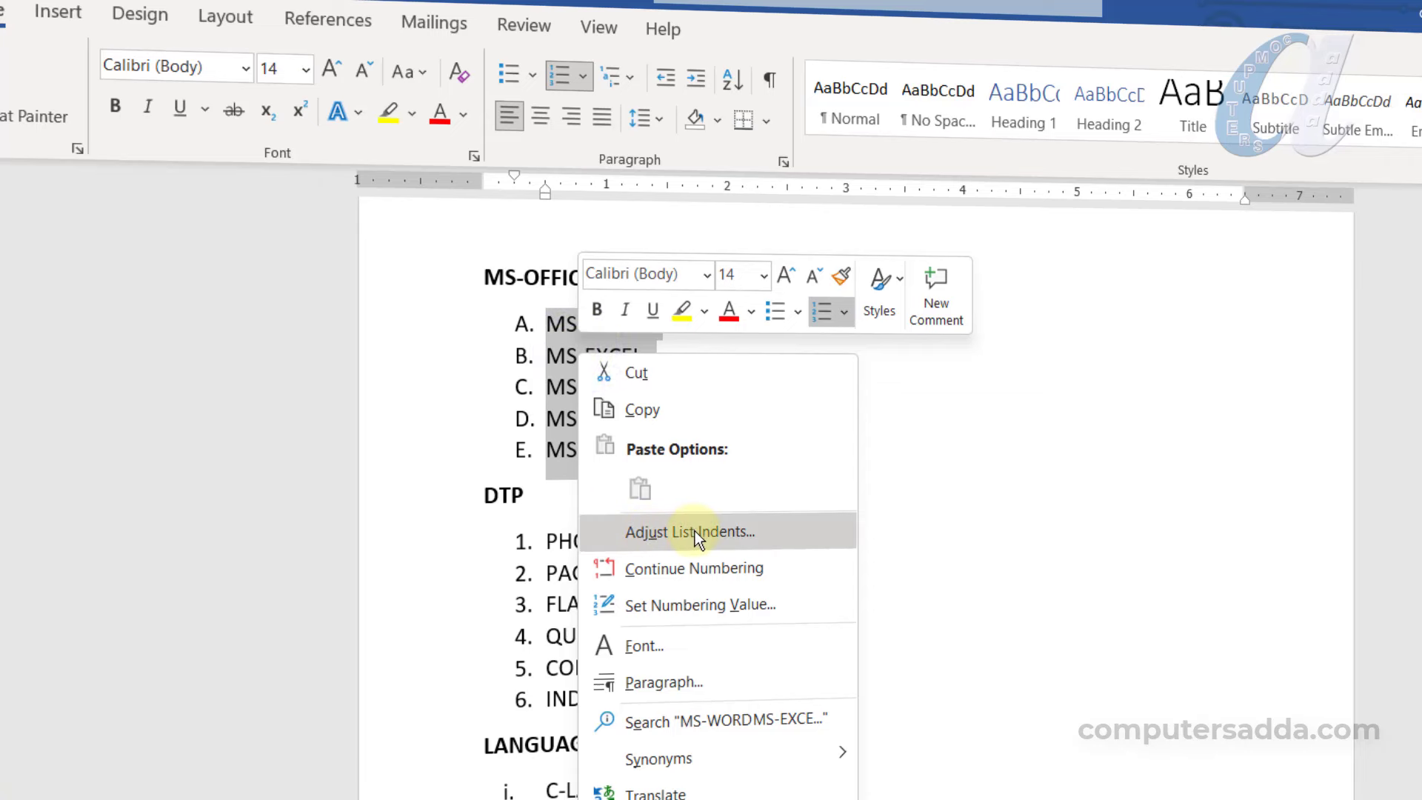
left_click(726, 530)
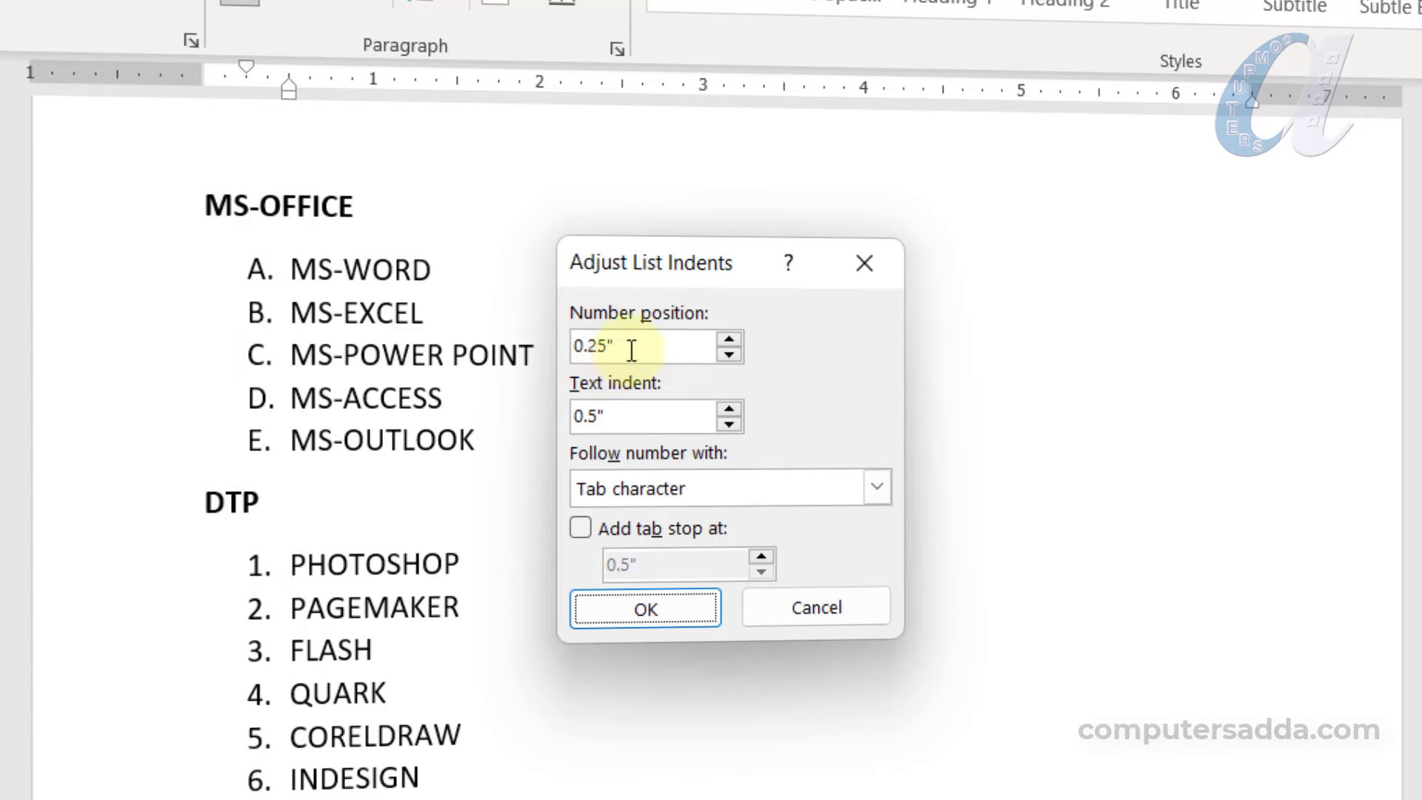
left_click_drag(631, 349, 508, 341)
type("0.")
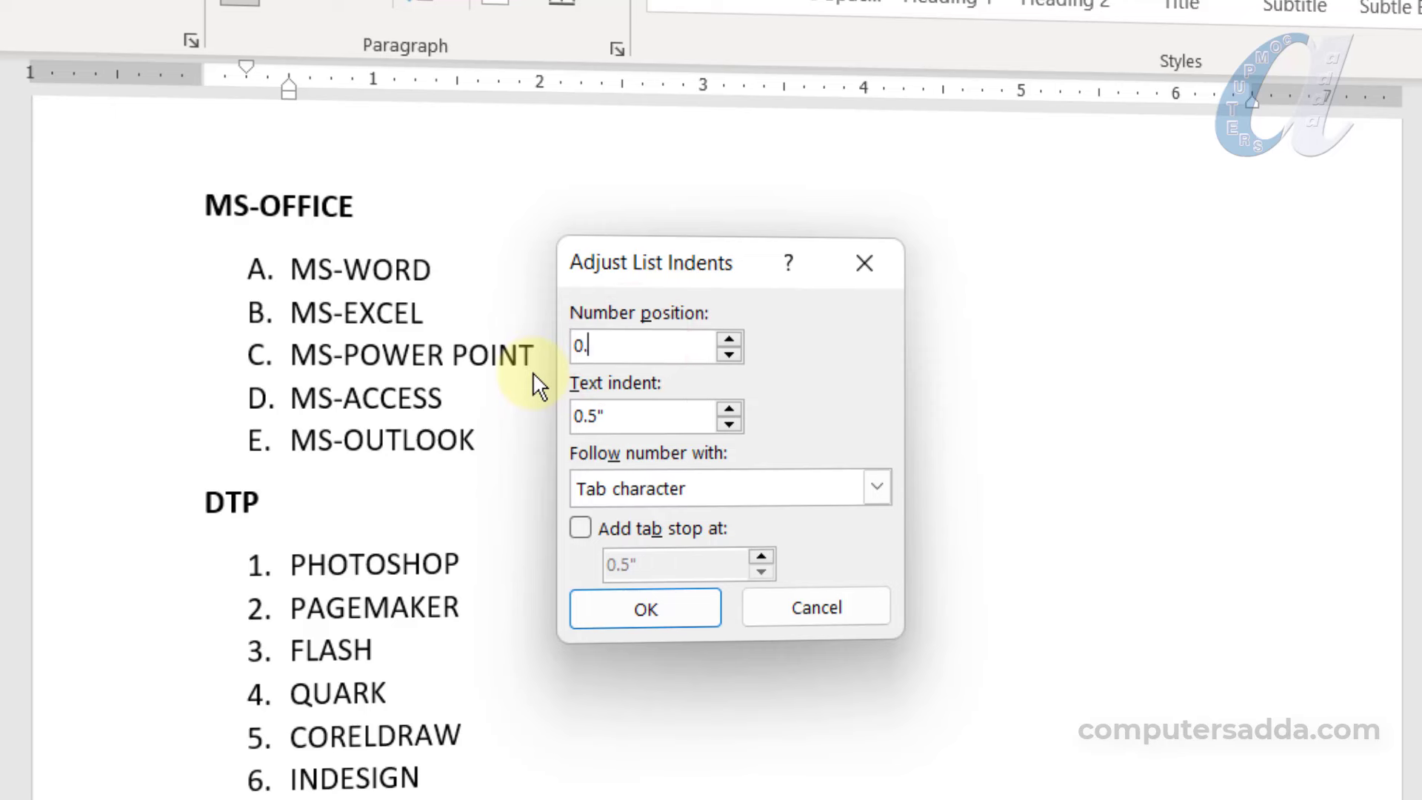
type("75")
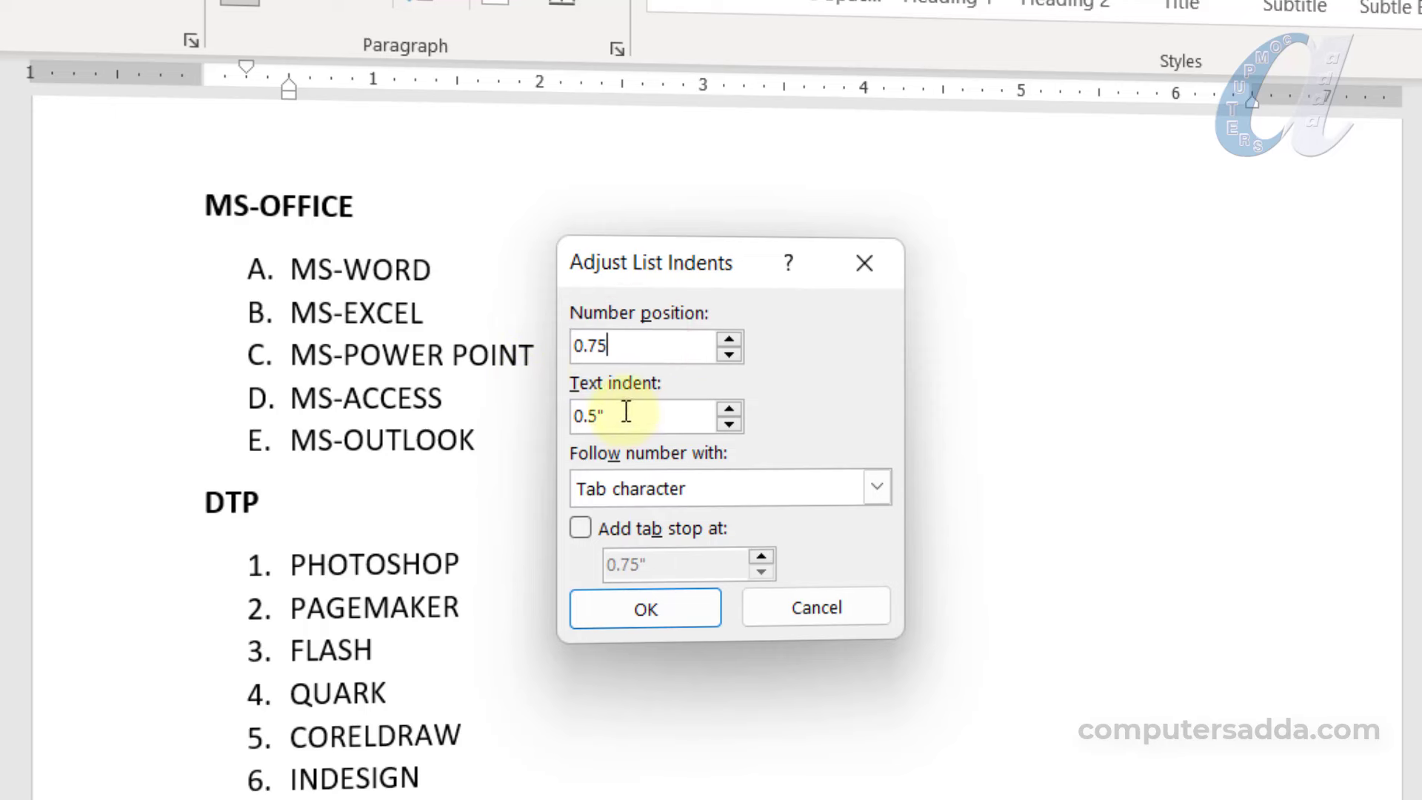
left_click_drag(626, 412, 499, 409)
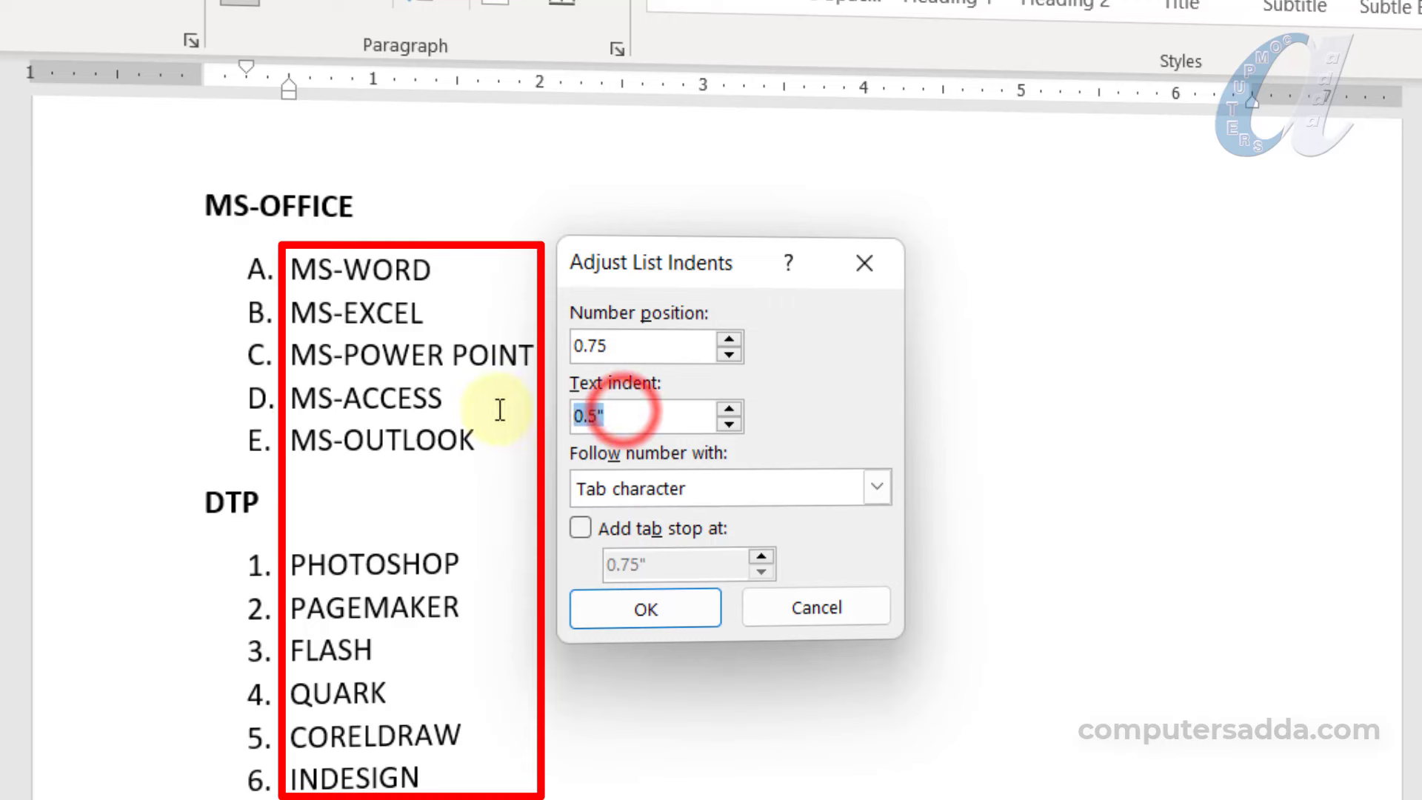
type("1.25")
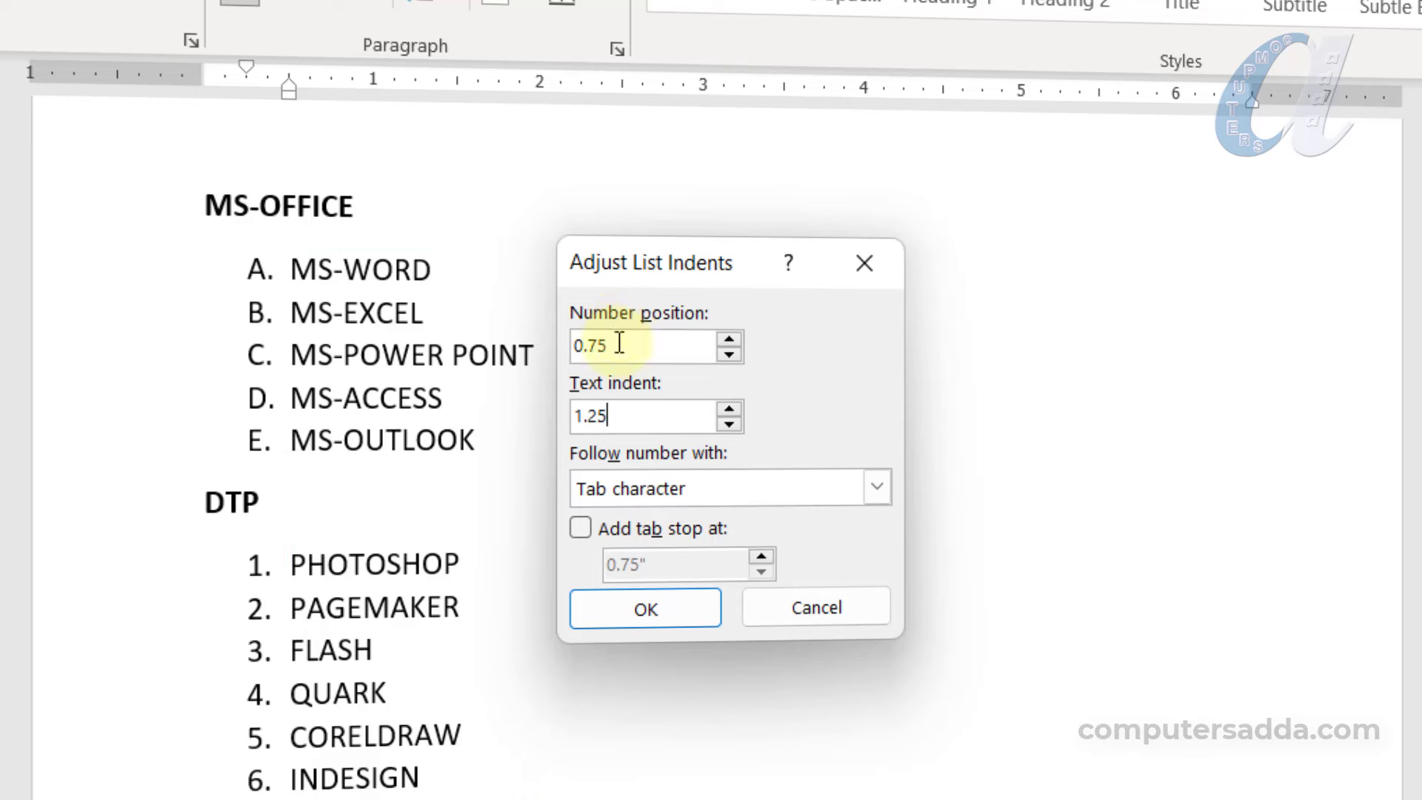
left_click(628, 611)
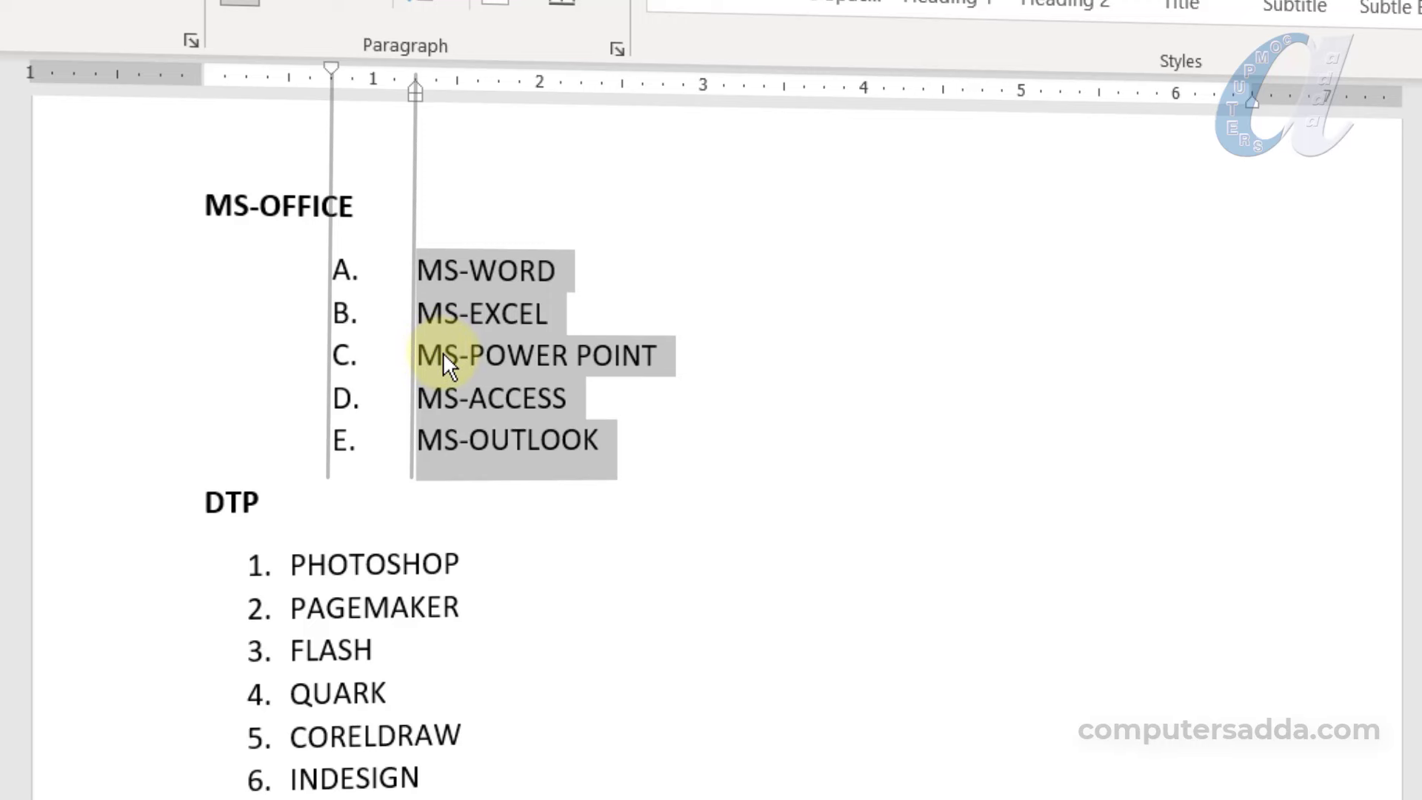
mouse_move(334, 74)
left_mouse_down()
mouse_move(264, 78)
mouse_move(341, 77)
left_mouse_up()
right_click(448, 300)
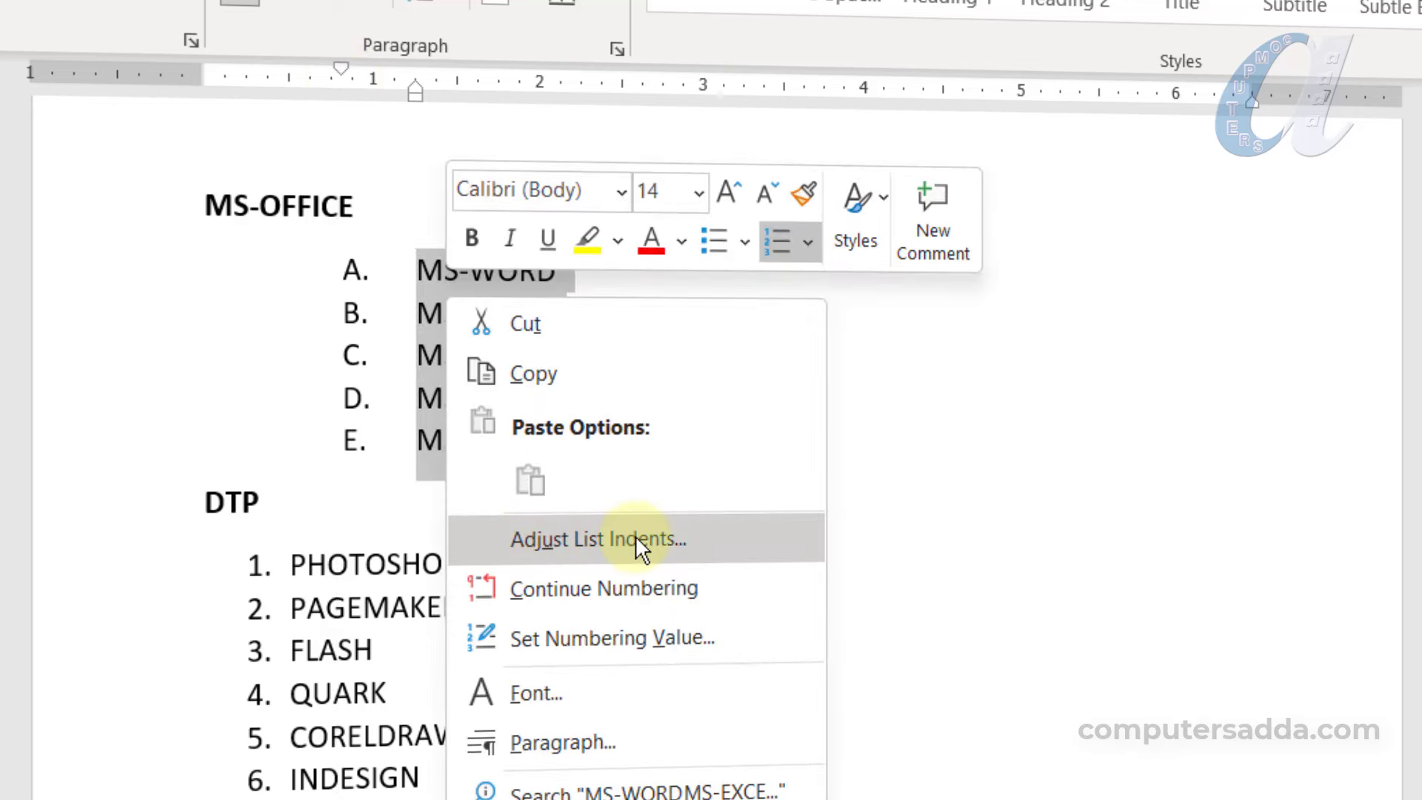
Step: Set the numbers of the LANGUAGES entries, C-LANG through PYTHON, to be followed by Nothing, and change that option to Space
left_click_drag(427, 746, 303, 571)
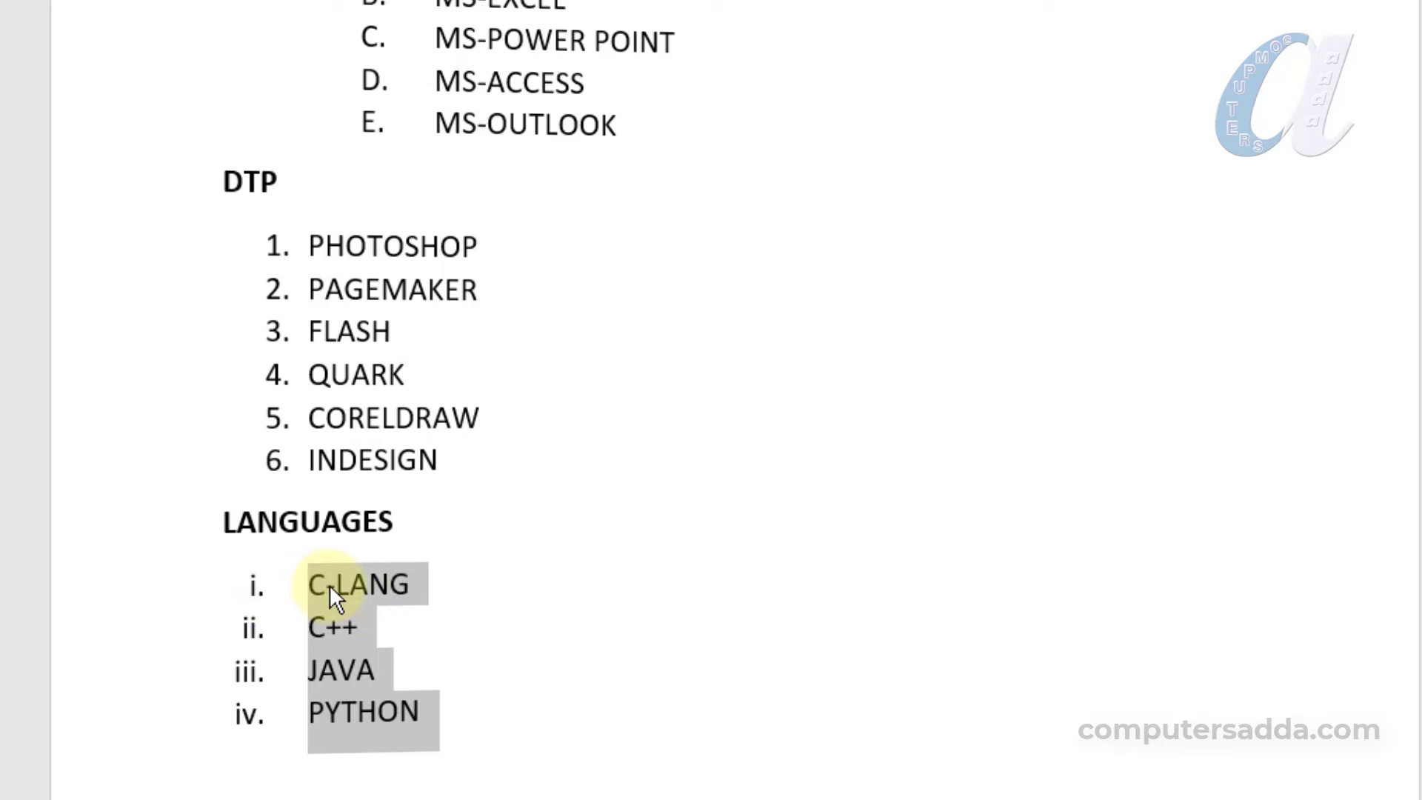
left_click(437, 717)
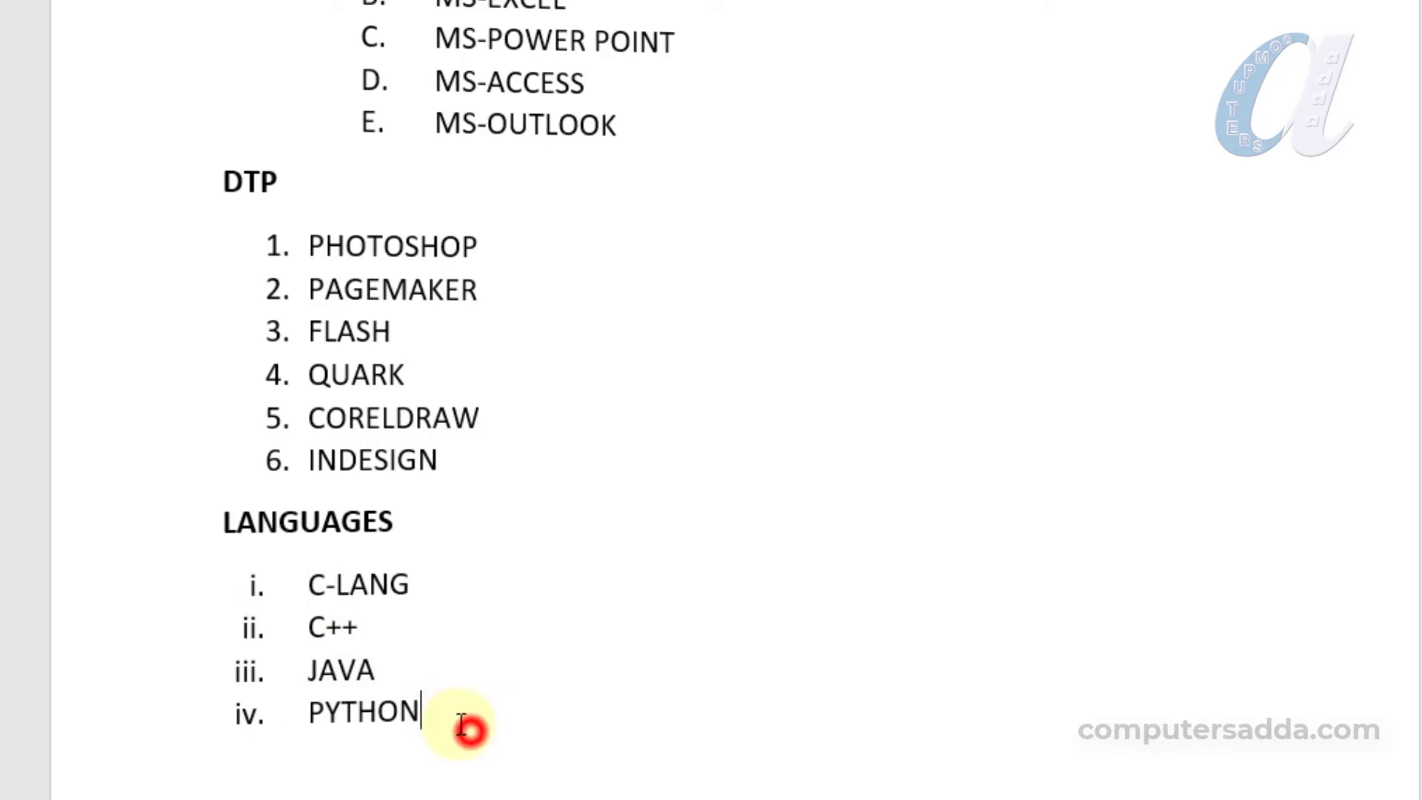
left_click(286, 582, "shift")
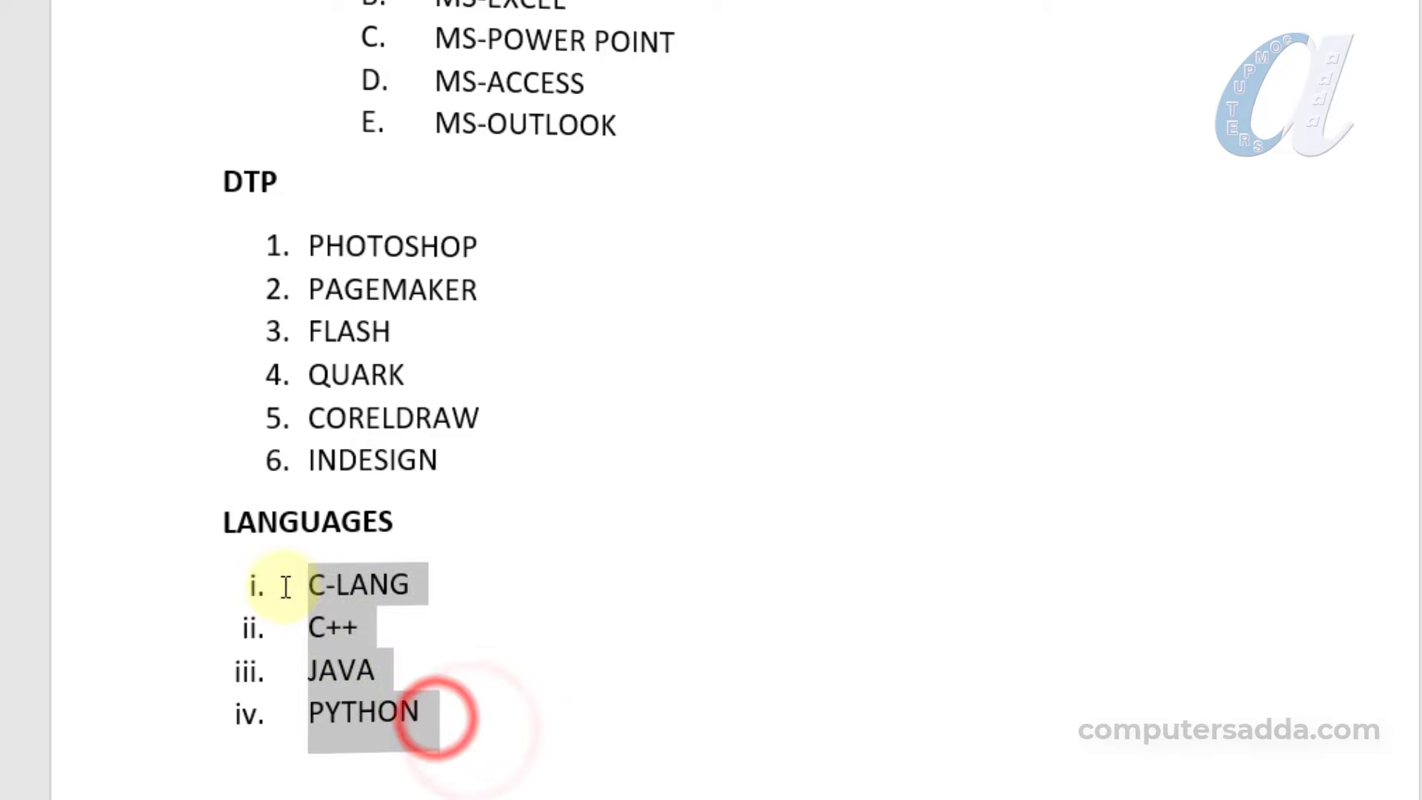
right_click(341, 606)
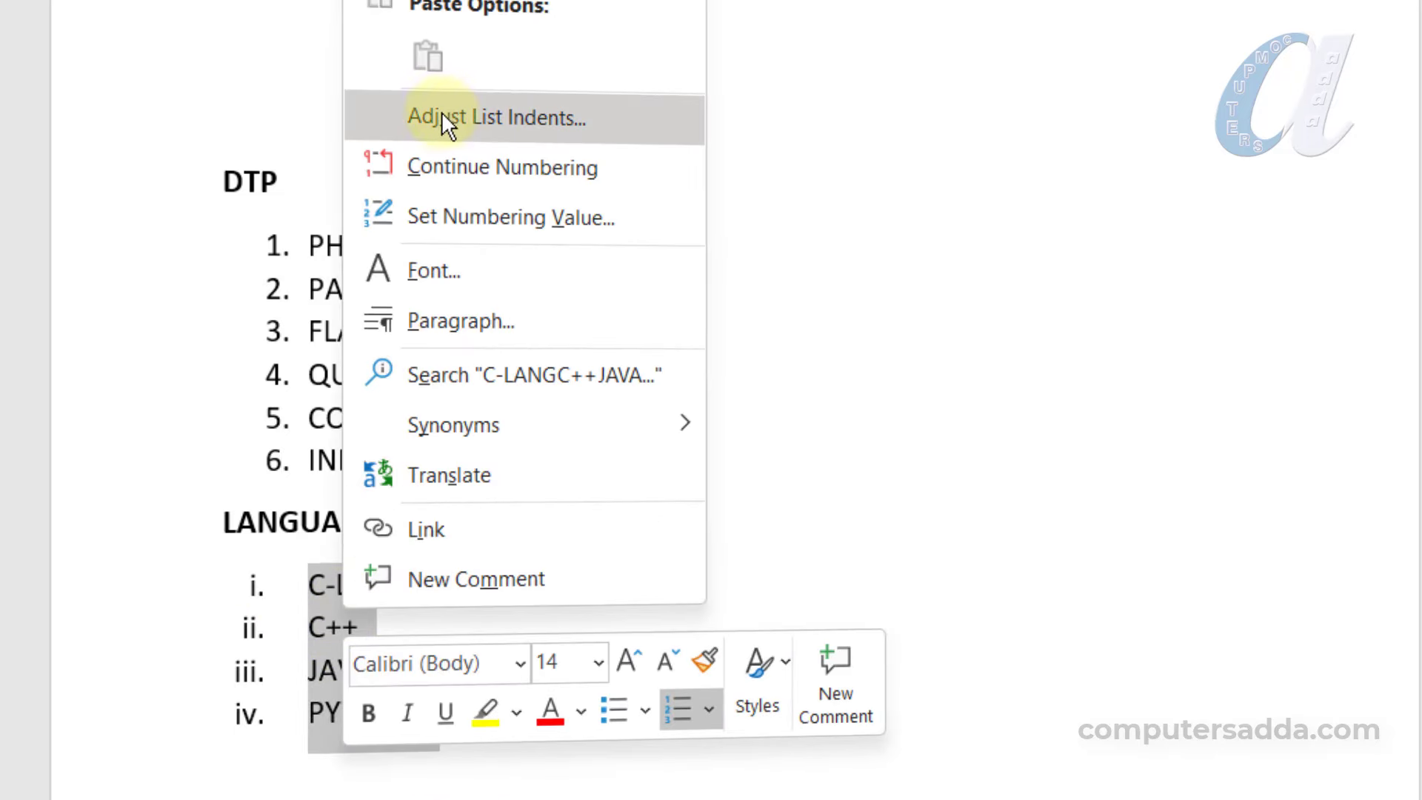
left_click(520, 117)
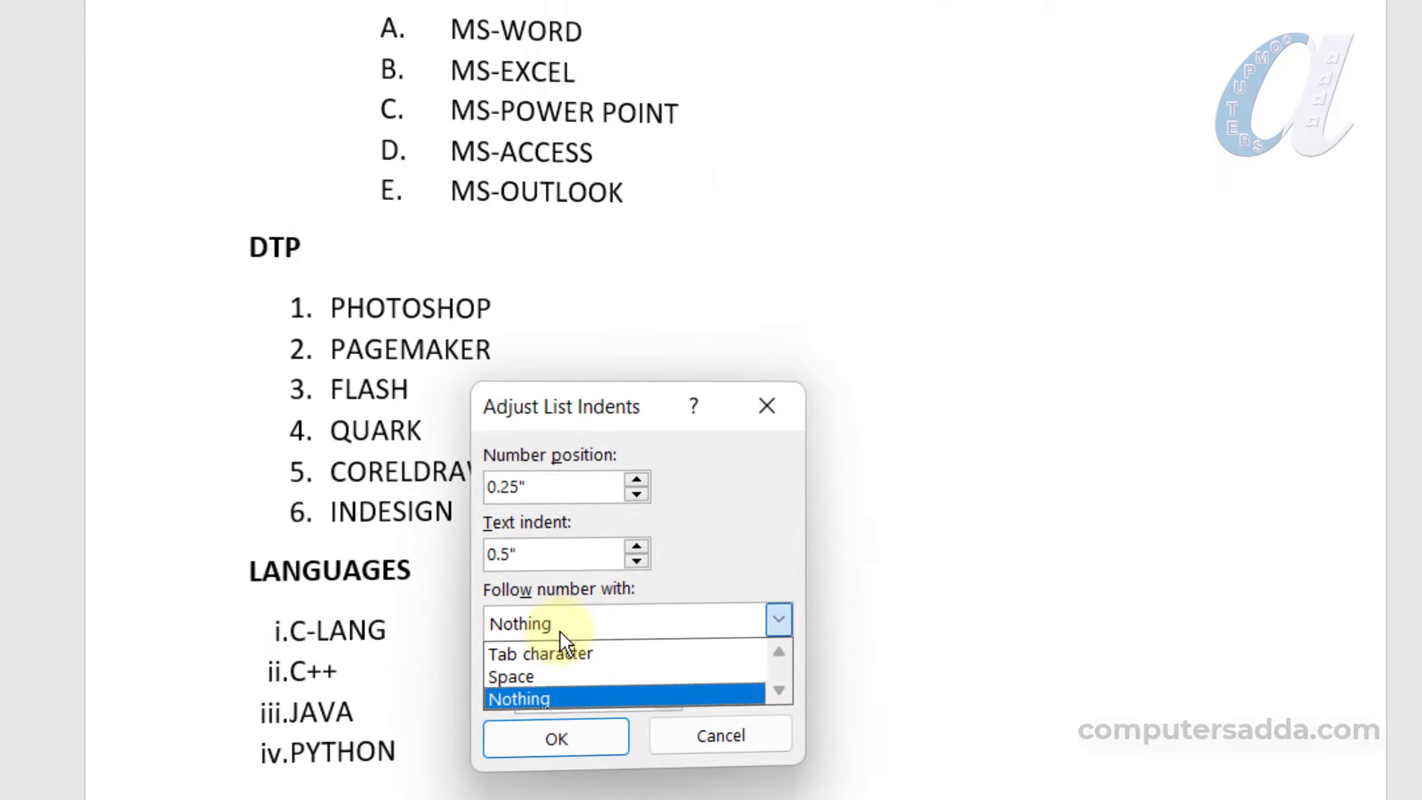
left_click(544, 671)
left_click(767, 711)
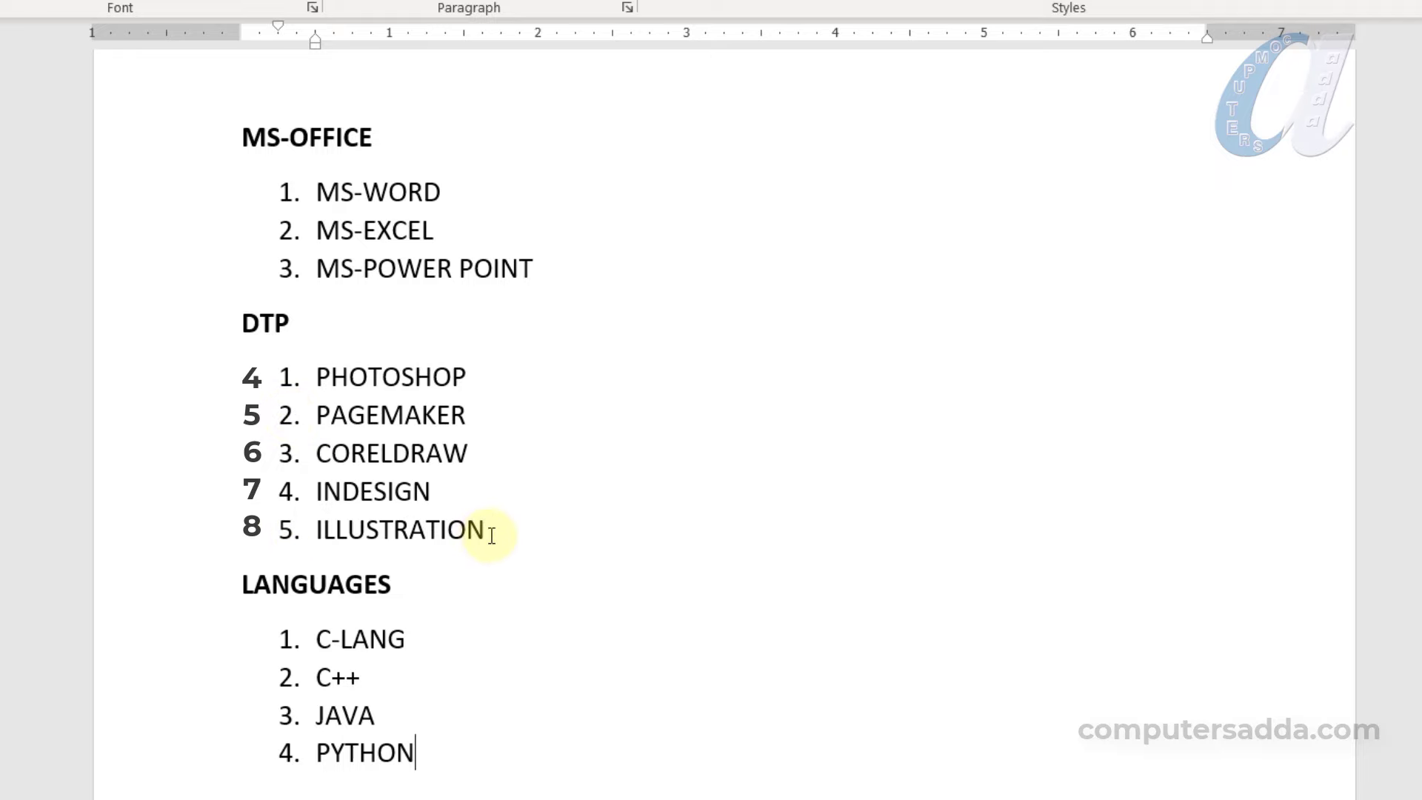
Step: Continue the numbering of the DTP entries, PHOTOSHOP through ILLUSTRATION, from the MS-OFFICE list
left_click_drag(491, 534, 340, 403)
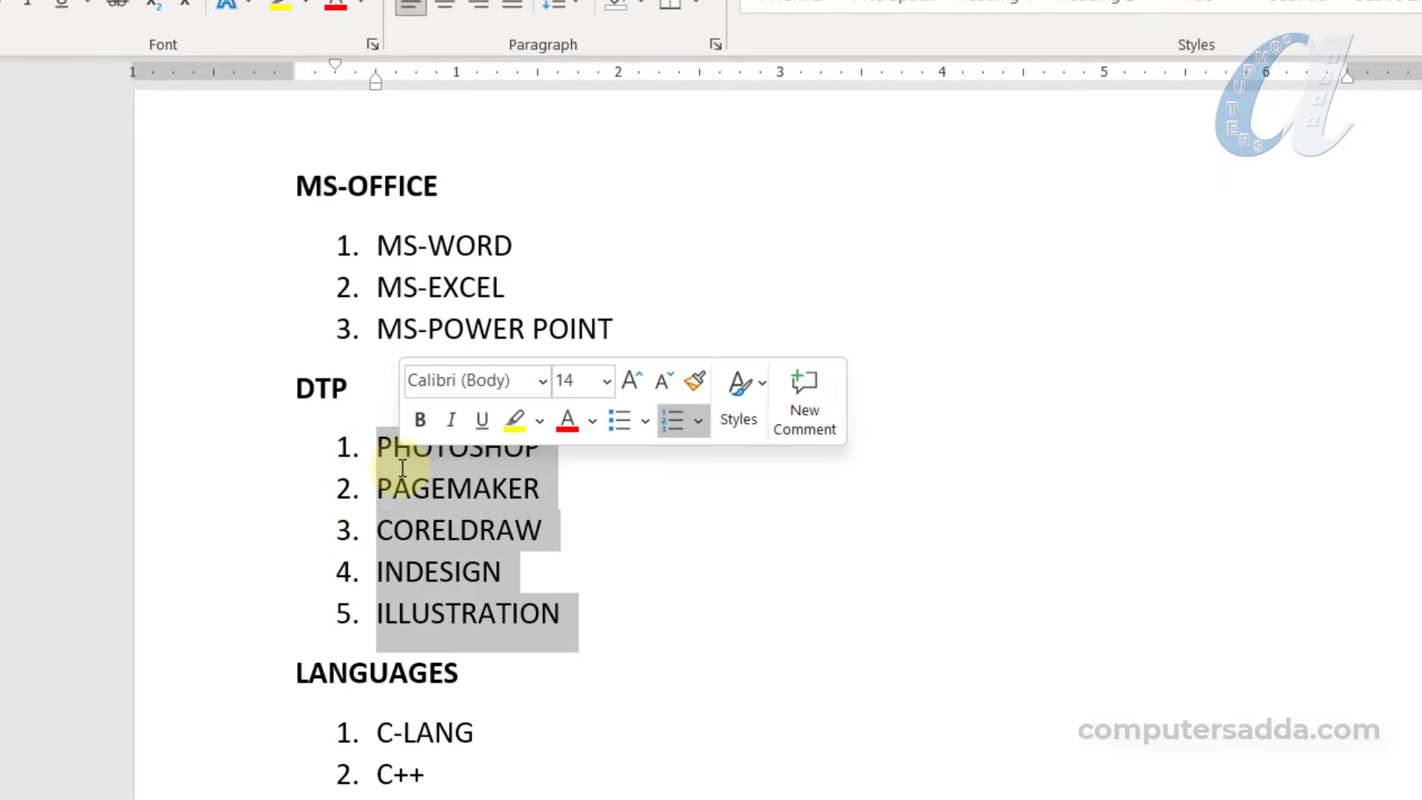
right_click(409, 511)
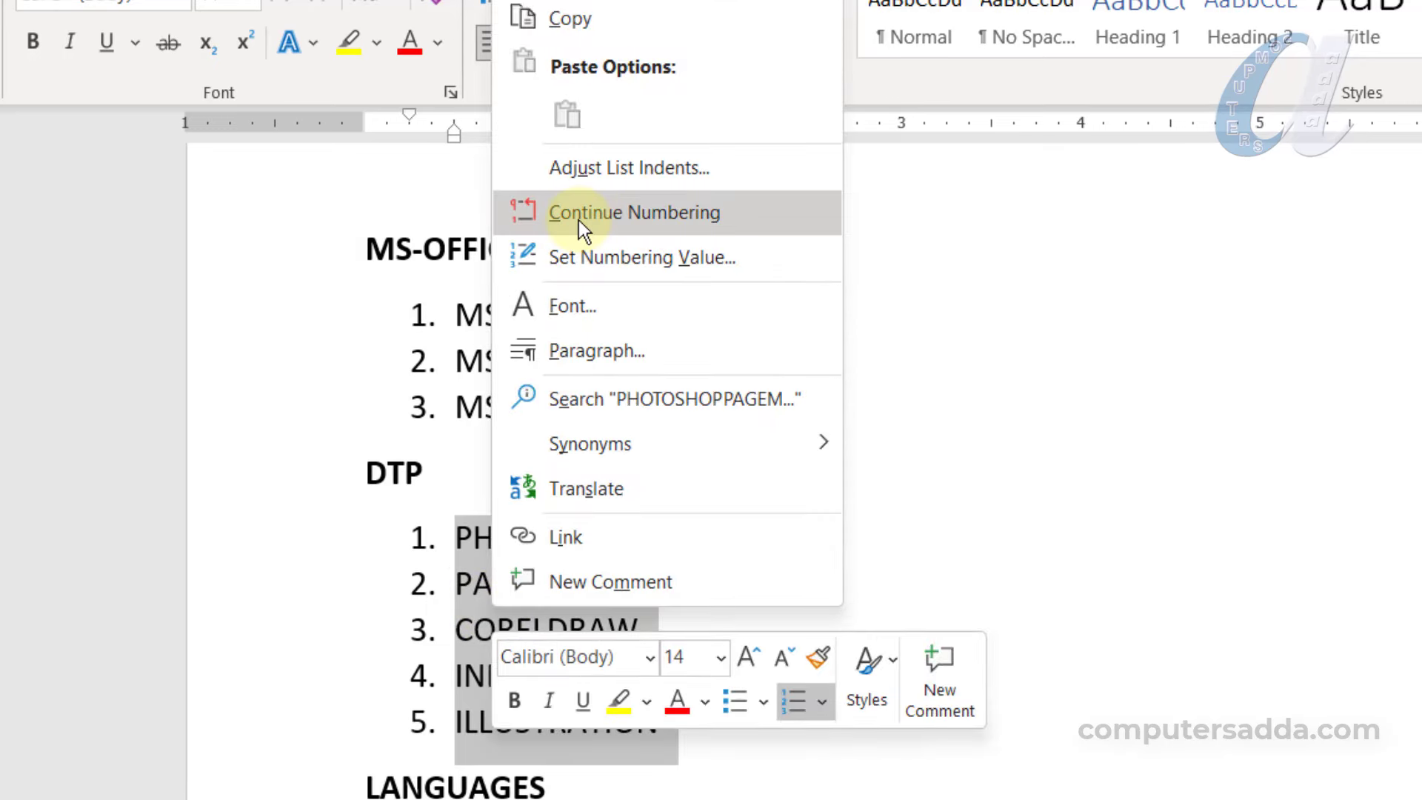